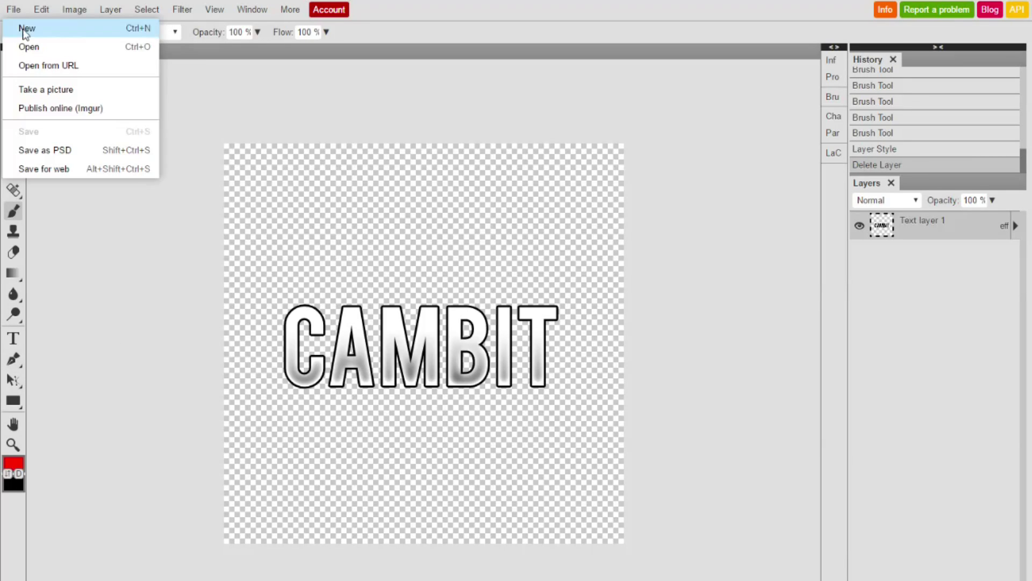
Create a new 600 × 600 px document with a white background, then pick the Type tool.
left_click(11, 33)
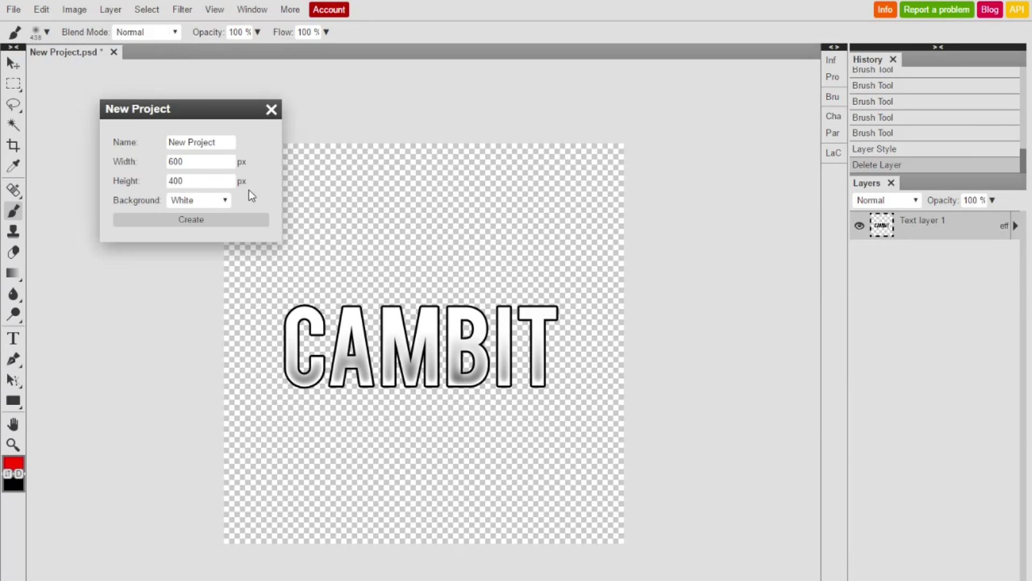
left_click_drag(197, 181, 136, 179)
type("65")
key("BackSpace")
key("BackSpace")
type("600")
left_click(176, 221)
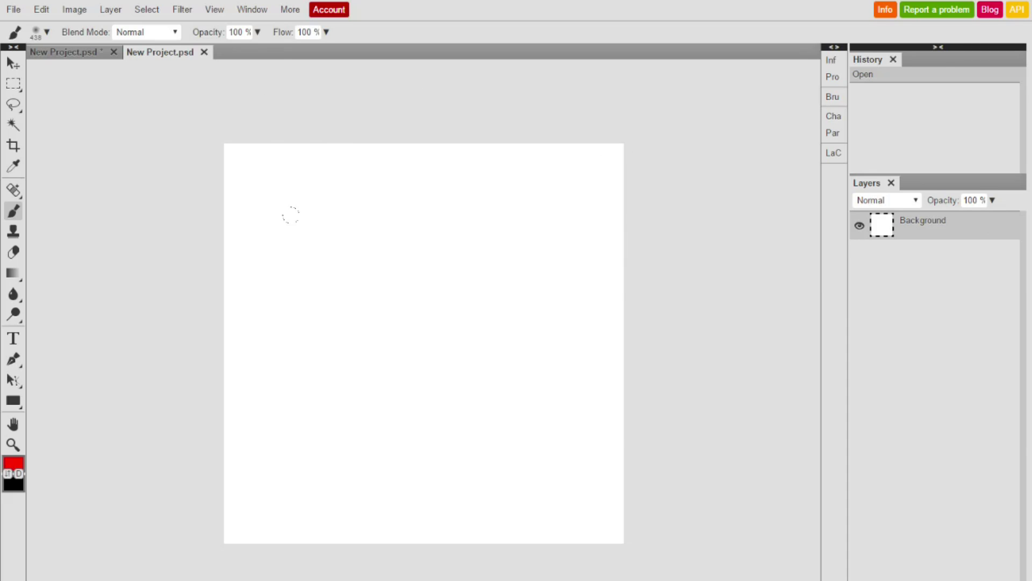
left_click(12, 345)
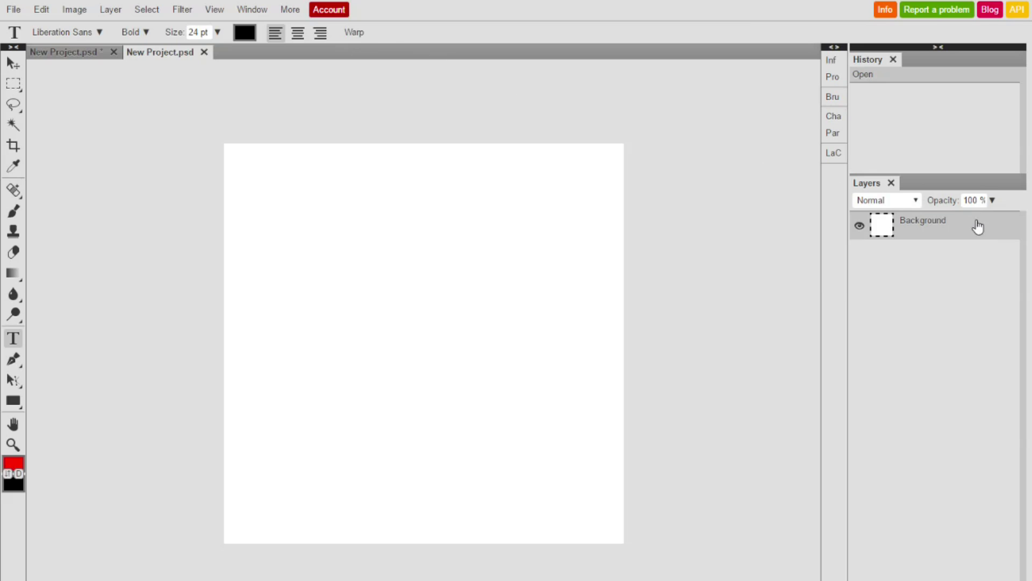
Open the Background layer's Layer Style, try Bevel and Emboss, and close it with no effects.
double_click(974, 242)
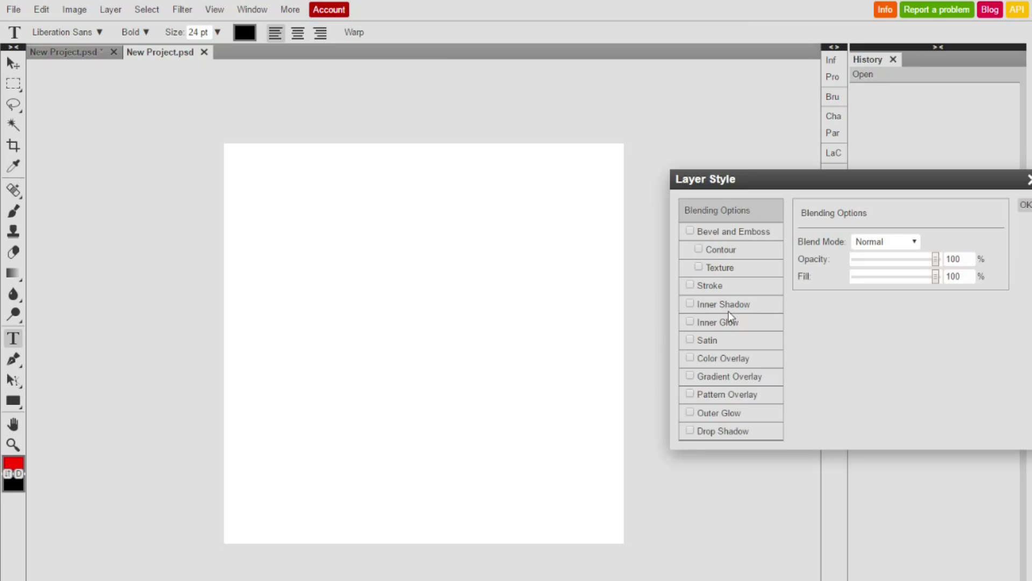
left_click(690, 230)
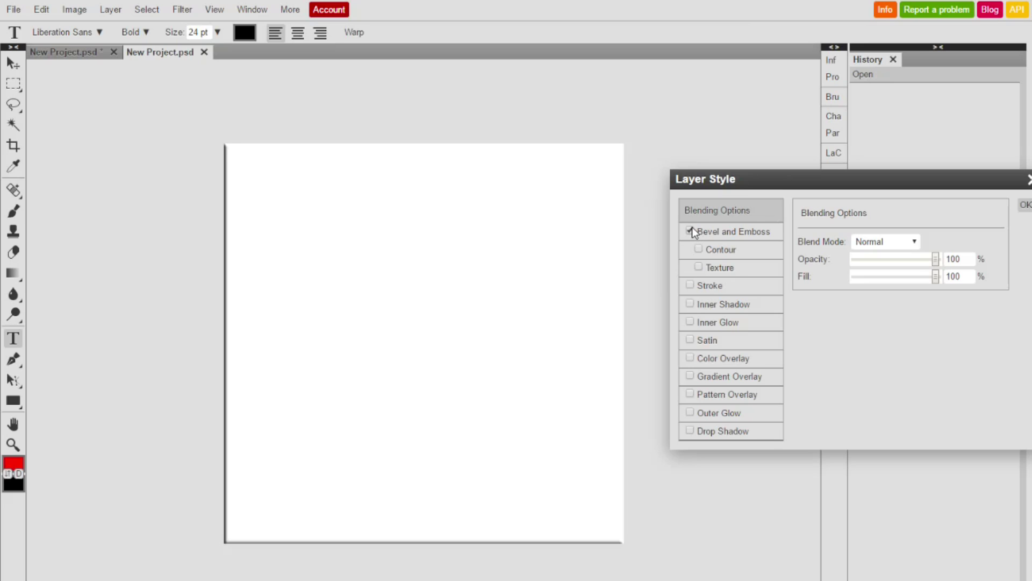
left_click(691, 231)
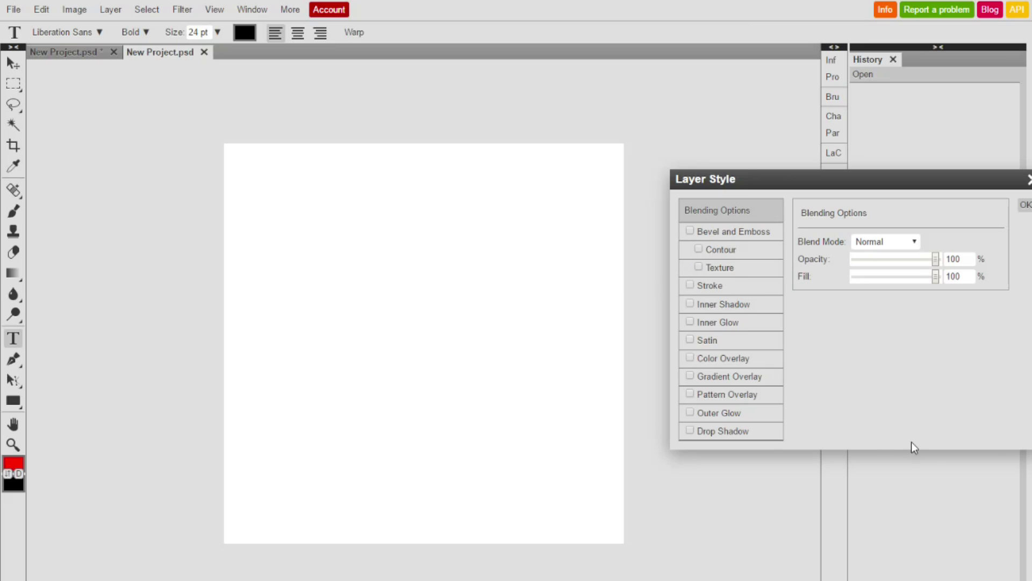
left_click(694, 232)
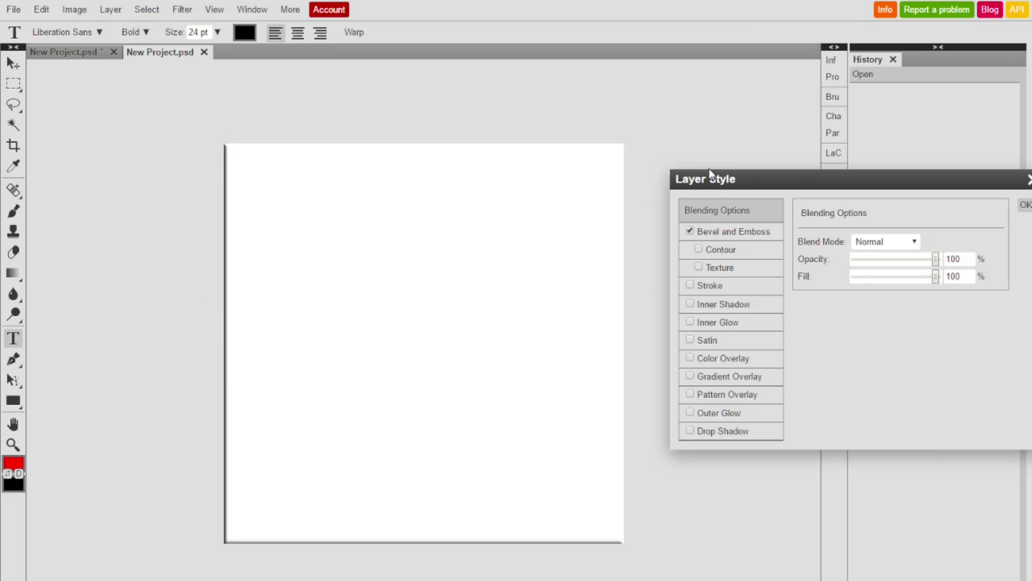
left_click(690, 233)
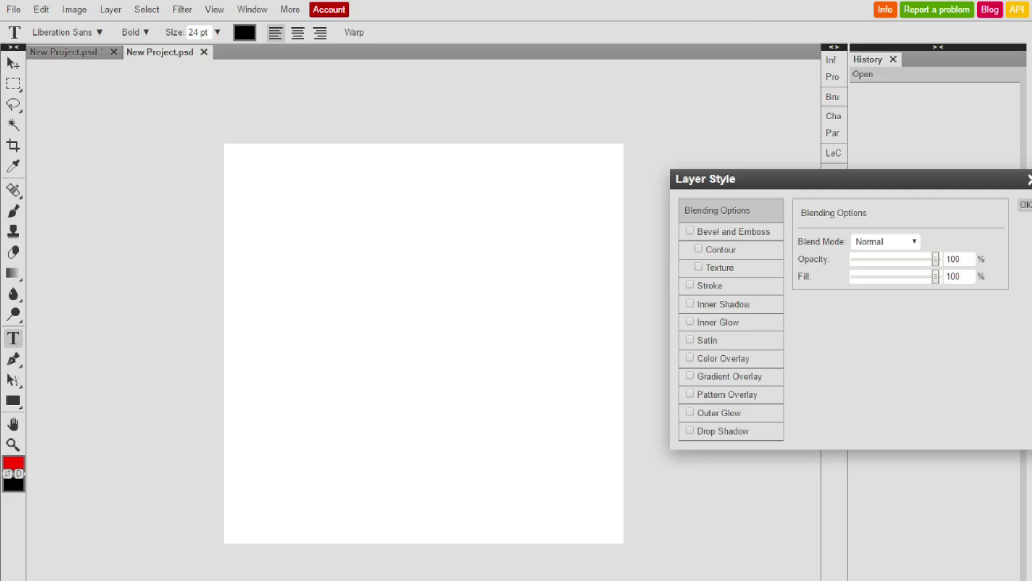
left_click(1029, 180)
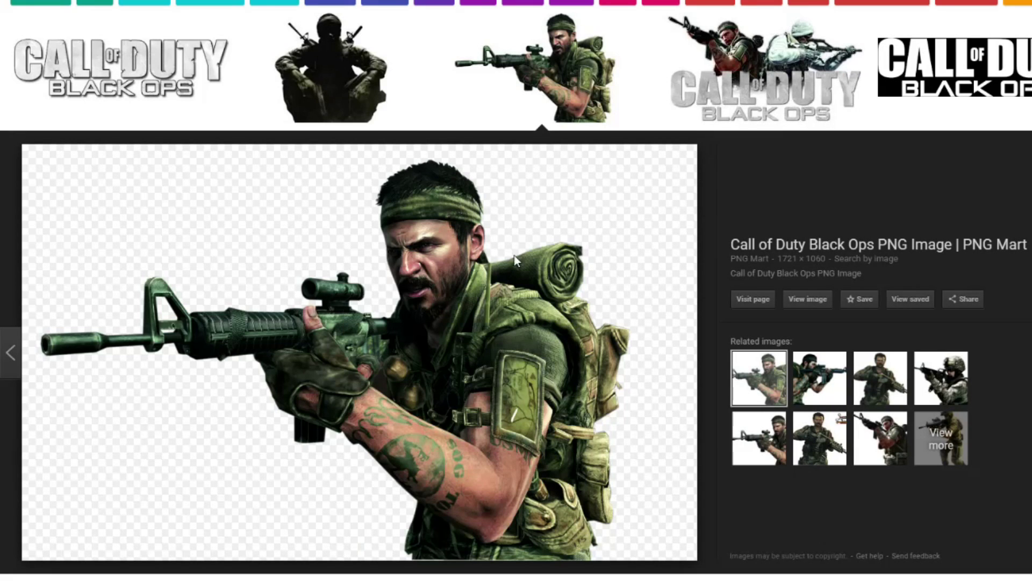
Look over the Call of Duty Black Ops soldier PNG preview, then select the Move tool.
scroll(515, 260, "down", 8)
scroll(461, 281, "up", 6)
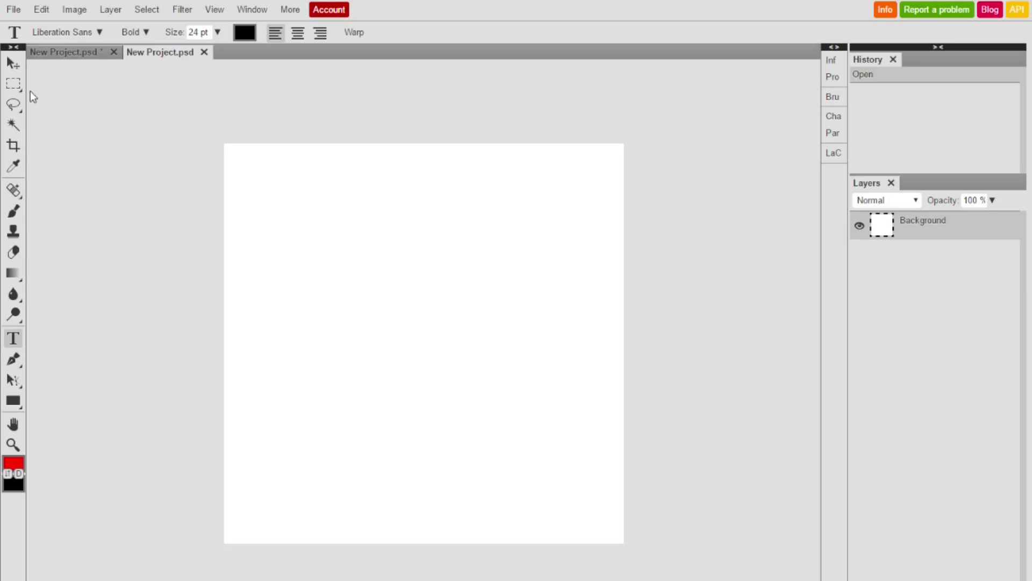
left_click(13, 63)
Paste the soldier as Layer 1 and Free Transform it so his upper body and rifle fit.
key("ctrl+v")
left_click_drag(405, 278, 450, 347)
left_click(41, 10)
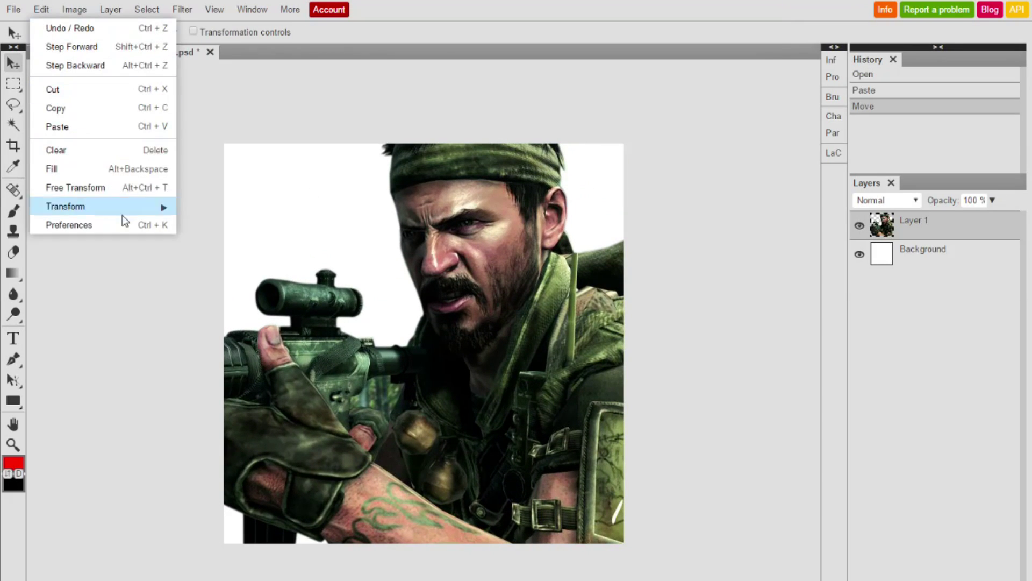
left_click(102, 191)
left_click_drag(195, 212, 443, 344)
mouse_move(784, 123)
left_mouse_down()
mouse_move(671, 143)
mouse_move(749, 413)
mouse_move(697, 197)
mouse_move(623, 138)
mouse_move(796, 127)
left_mouse_up()
left_click_drag(595, 237, 593, 251)
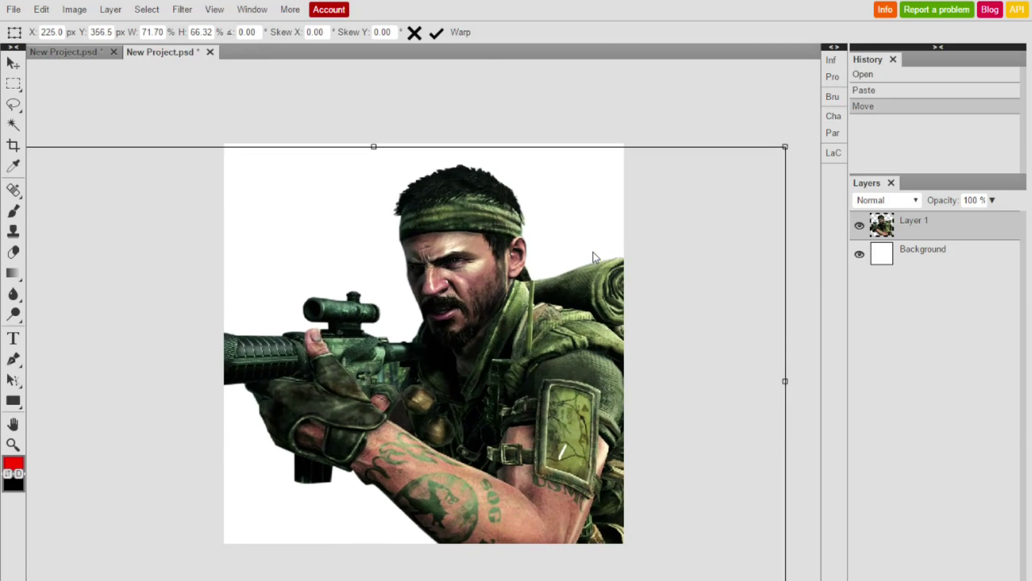
left_click(435, 33)
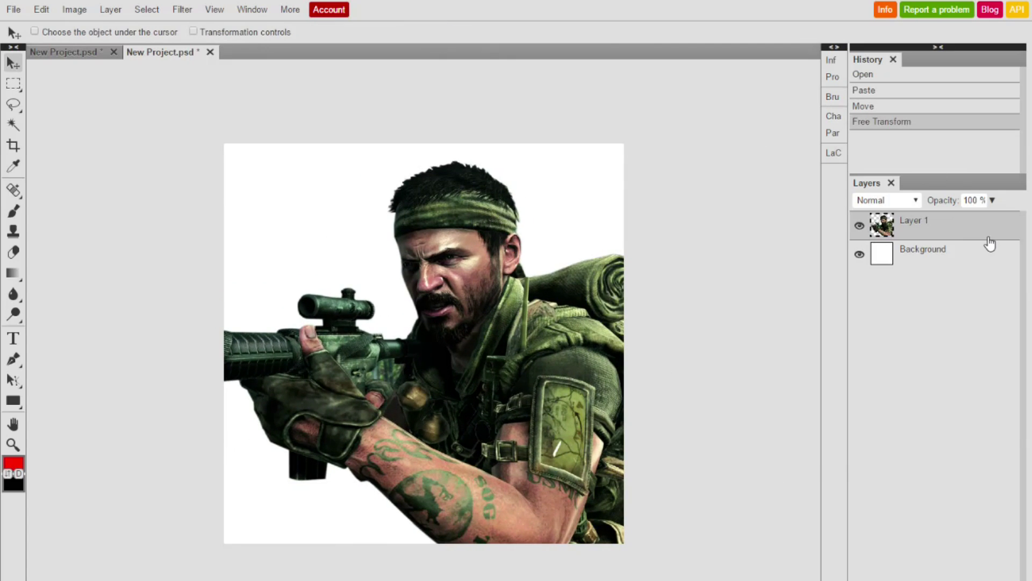
double_click(990, 236)
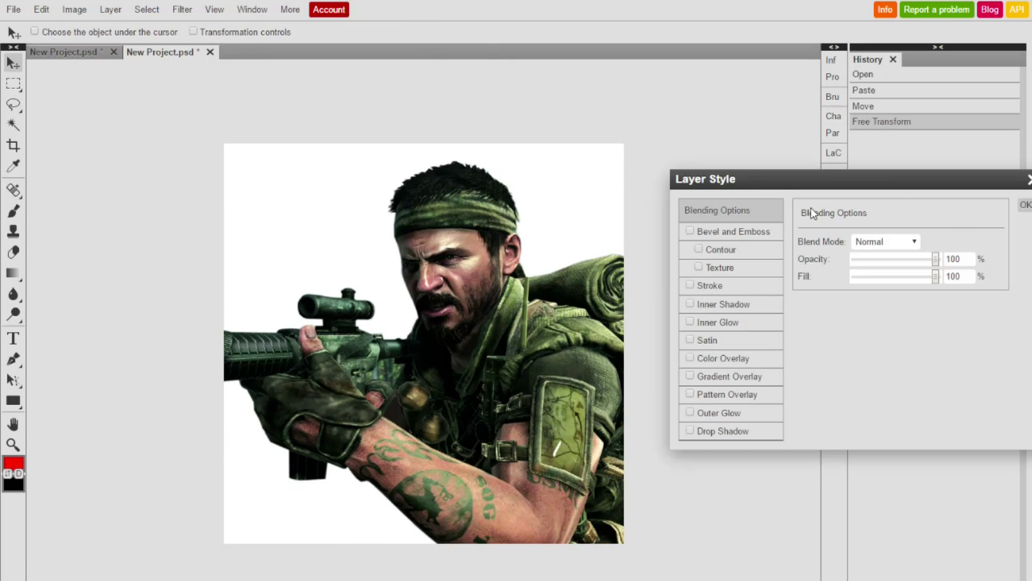
Try a bright green (00ff12) 9 px outside Stroke on the soldier, then switch it off.
left_click(694, 285)
left_click(929, 316)
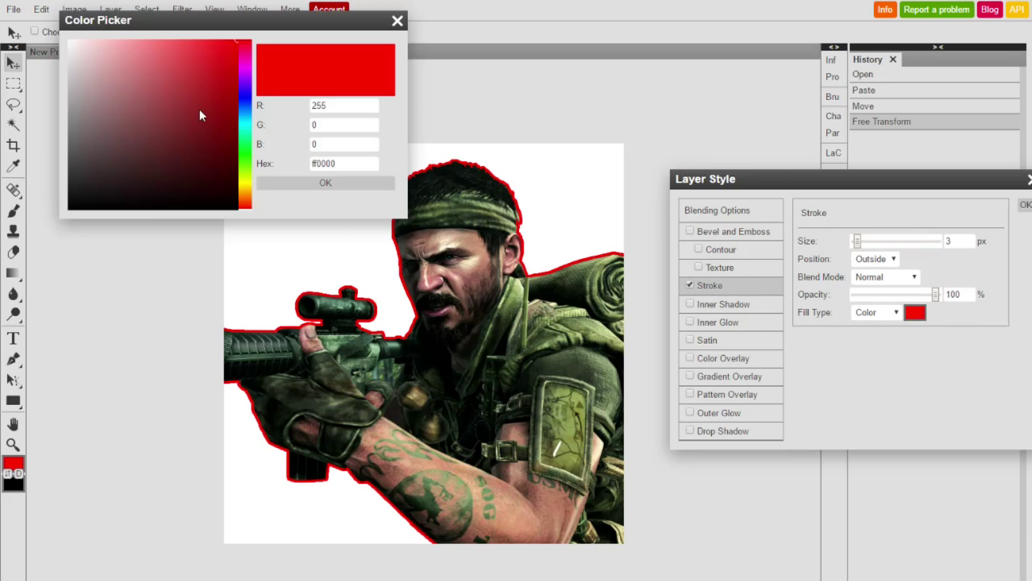
left_click(399, 20)
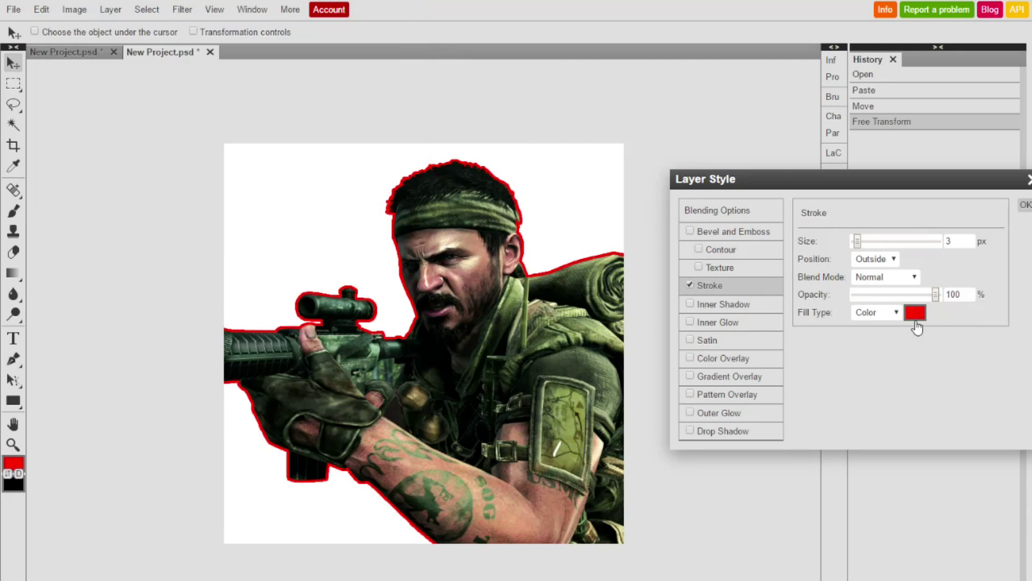
left_click(914, 317)
mouse_move(164, 108)
left_mouse_down()
mouse_move(214, 74)
mouse_move(246, 97)
mouse_move(248, 191)
mouse_move(246, 152)
left_mouse_up()
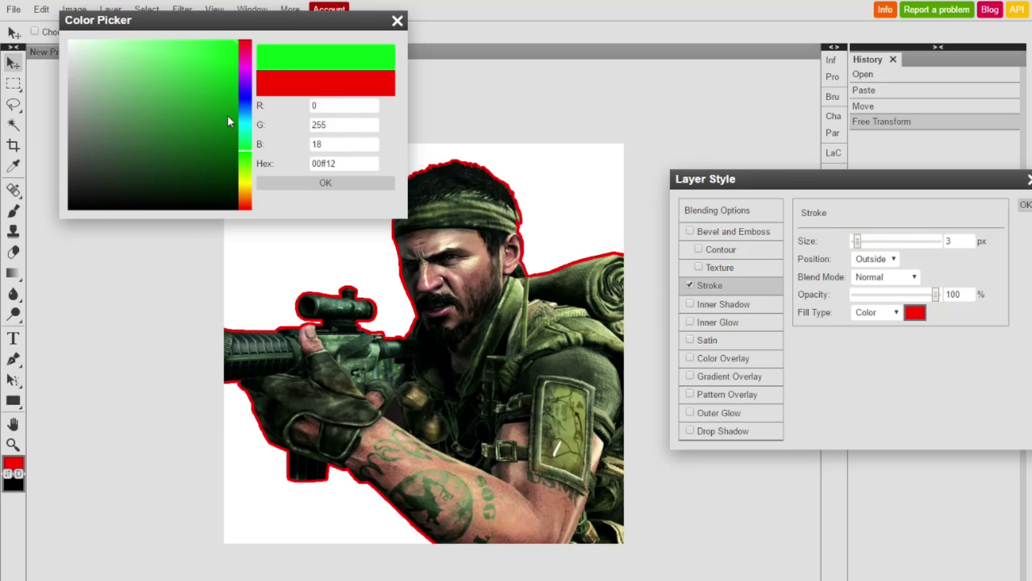
left_click(372, 181)
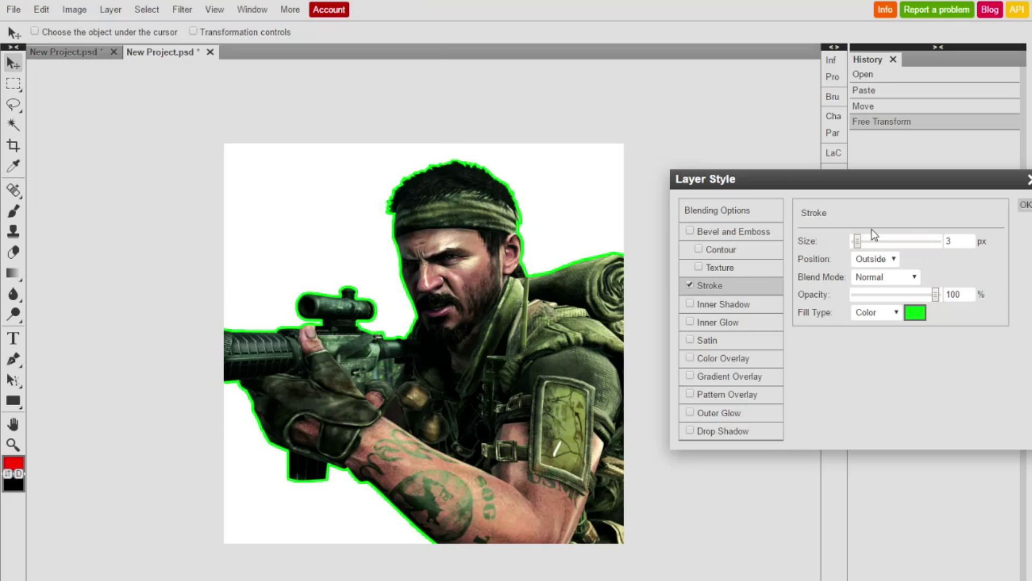
mouse_move(859, 246)
left_mouse_down()
mouse_move(877, 242)
mouse_move(862, 245)
left_mouse_up()
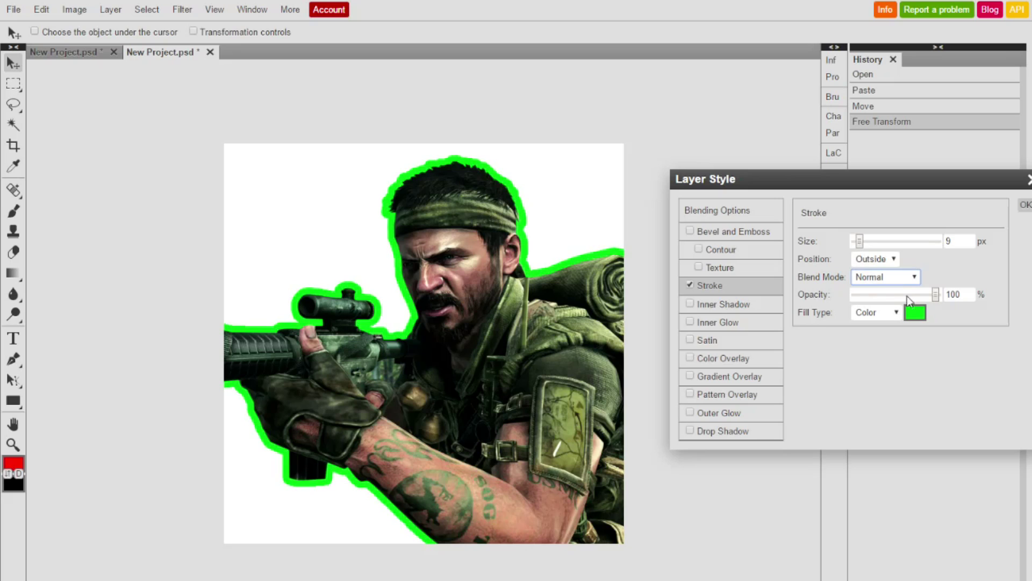
left_click(872, 258)
left_click(892, 276)
left_click(690, 285)
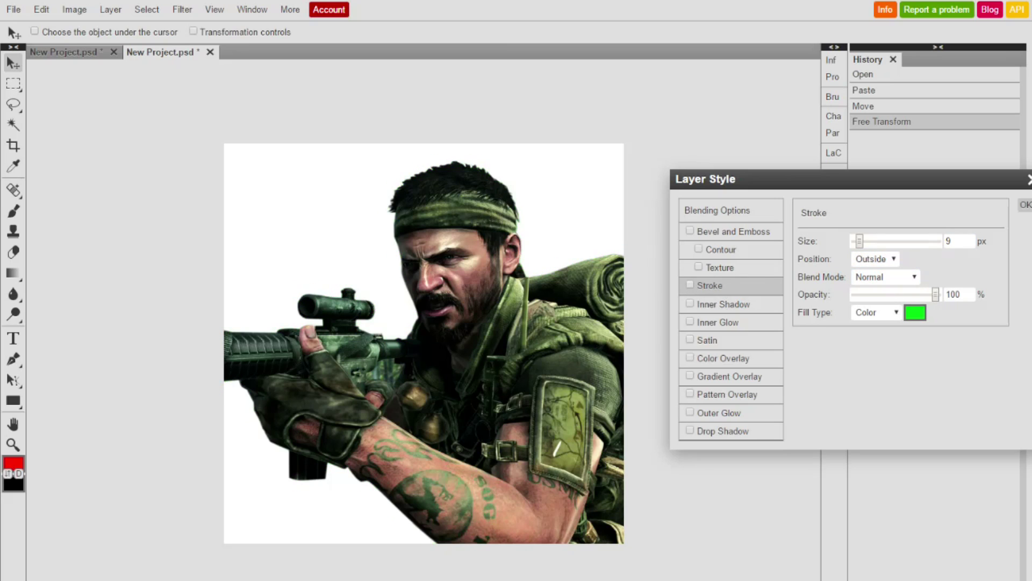
Try a black Inner Shadow at 100% opacity and 44 px distance, then turn it off.
left_click(690, 304)
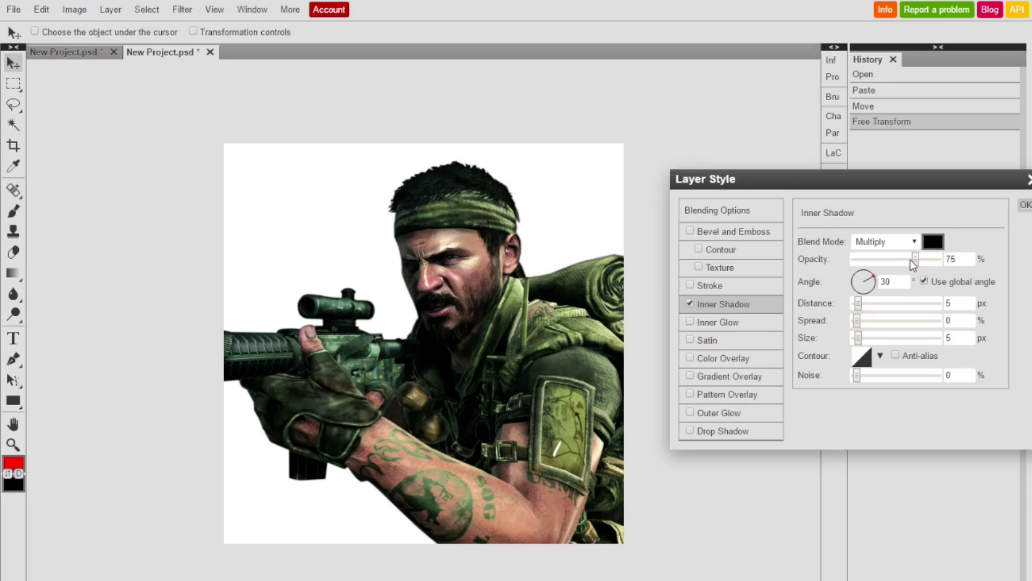
left_click_drag(921, 259, 941, 257)
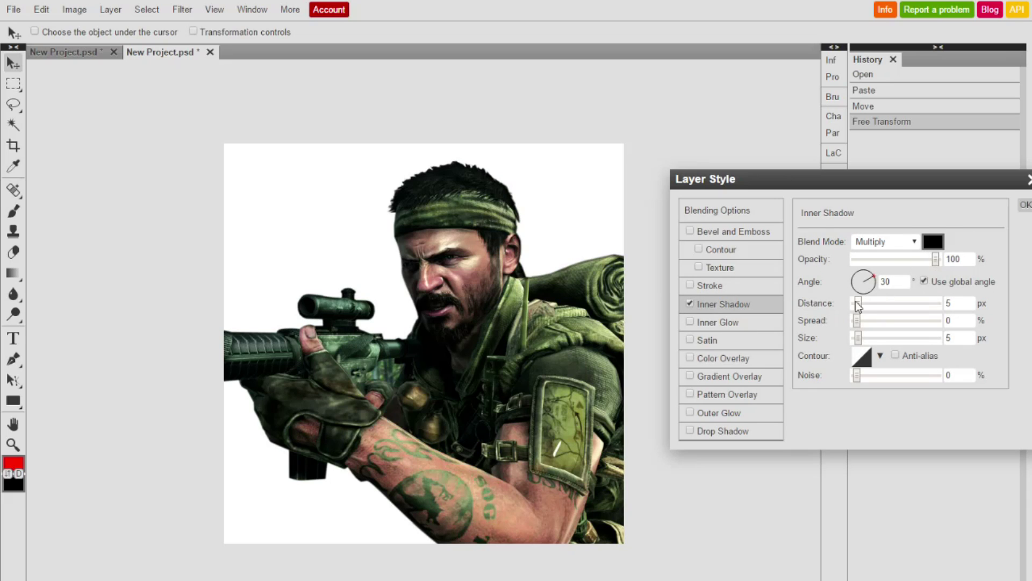
left_click_drag(858, 302, 874, 299)
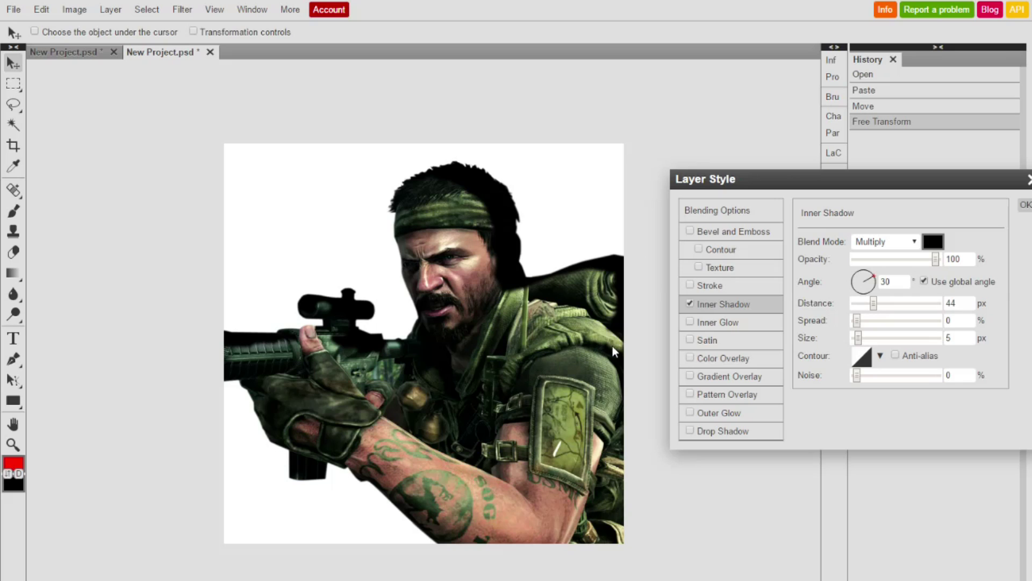
left_click(690, 305)
Try a red Normal Inner Glow at 100%, spread 3, size 25 px, then disable it.
left_click(691, 321)
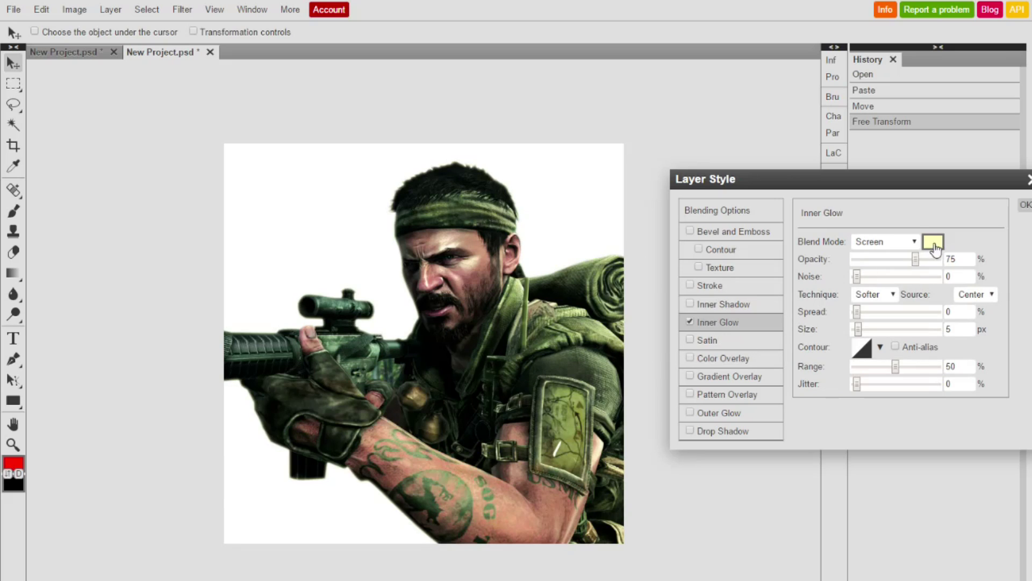
left_click(885, 242)
left_click(898, 259)
left_click_drag(916, 259, 938, 260)
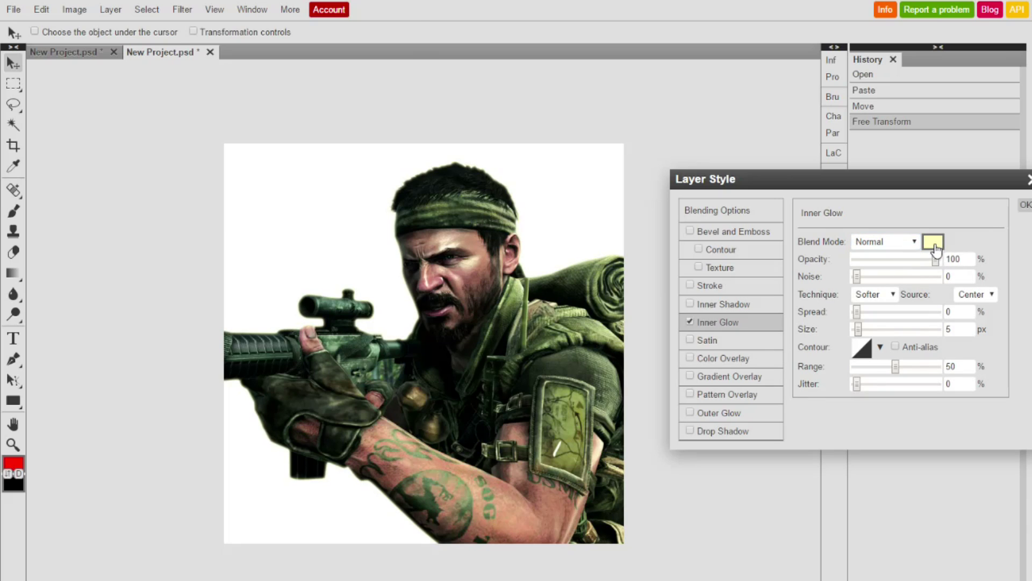
left_click(933, 242)
left_click_drag(225, 80, 237, 35)
left_click(340, 179)
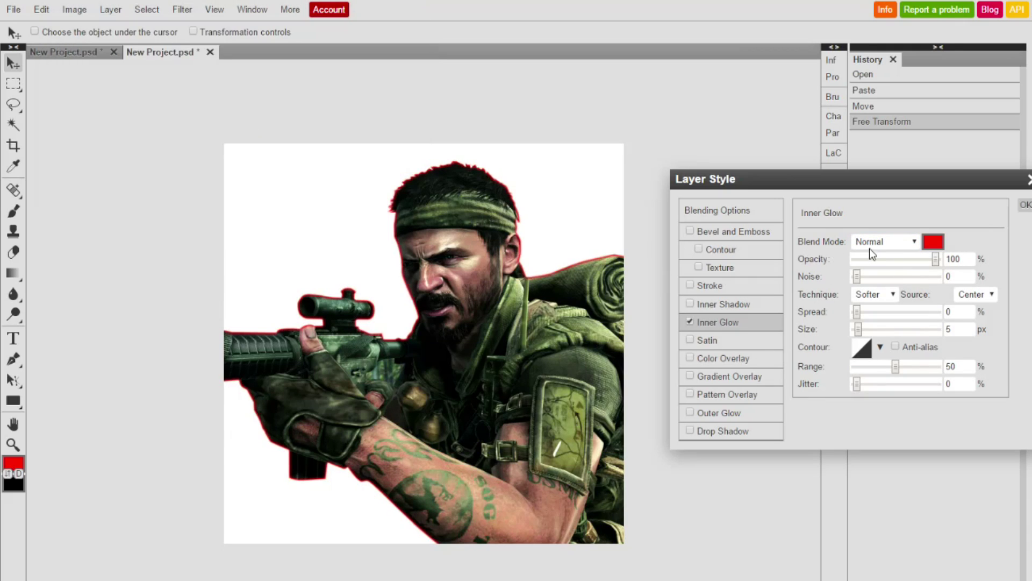
left_click_drag(859, 311, 868, 328)
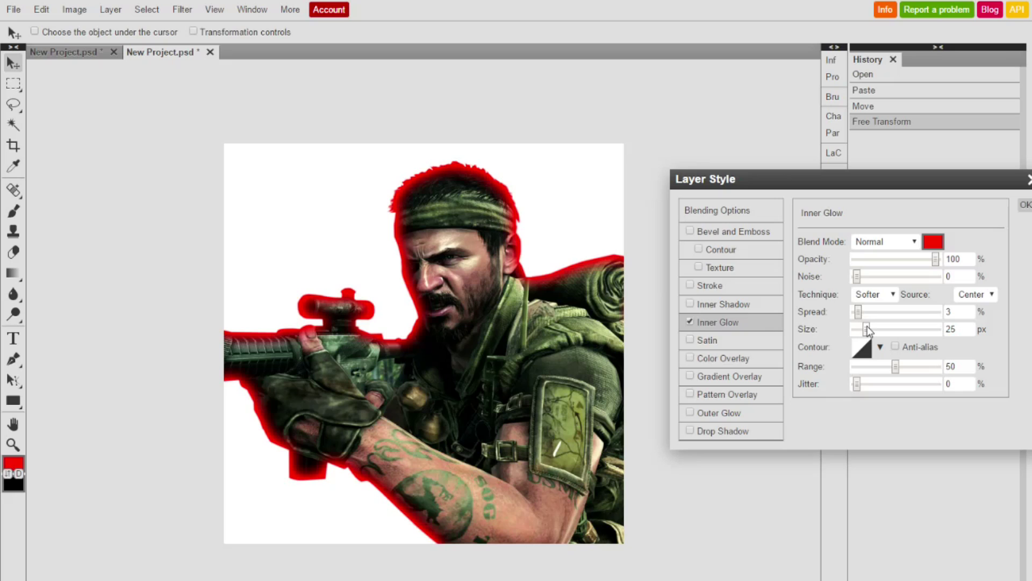
left_click(690, 322)
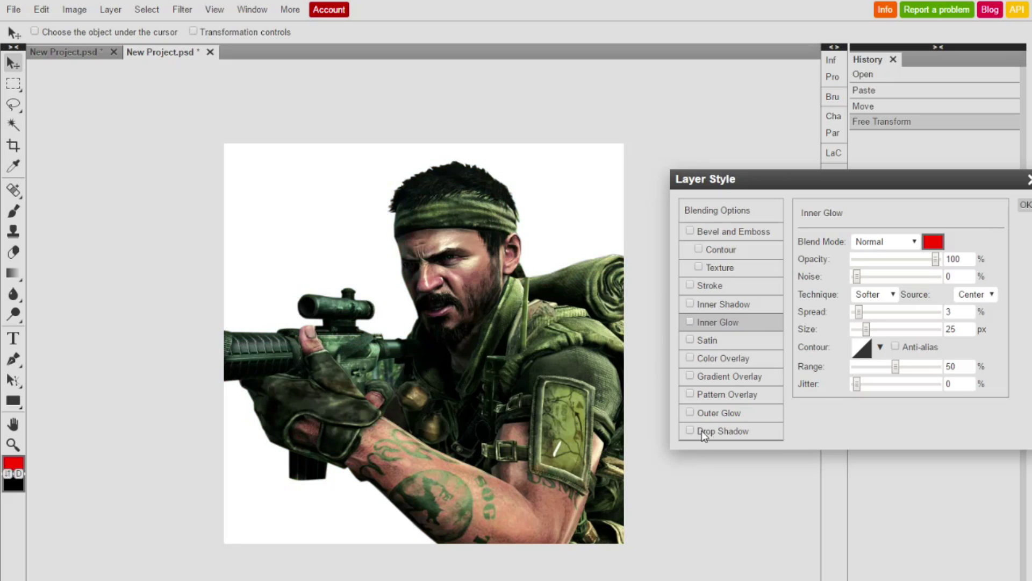
left_click(689, 344)
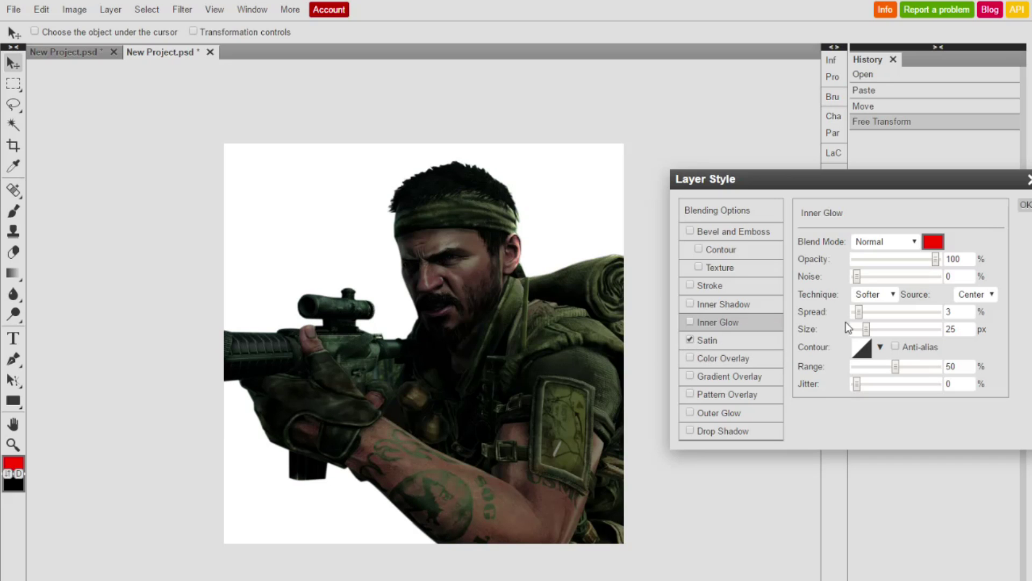
Switch off Satin and Inner Glow, then add a red Multiply Color Overlay at 47% opacity.
left_click(690, 322)
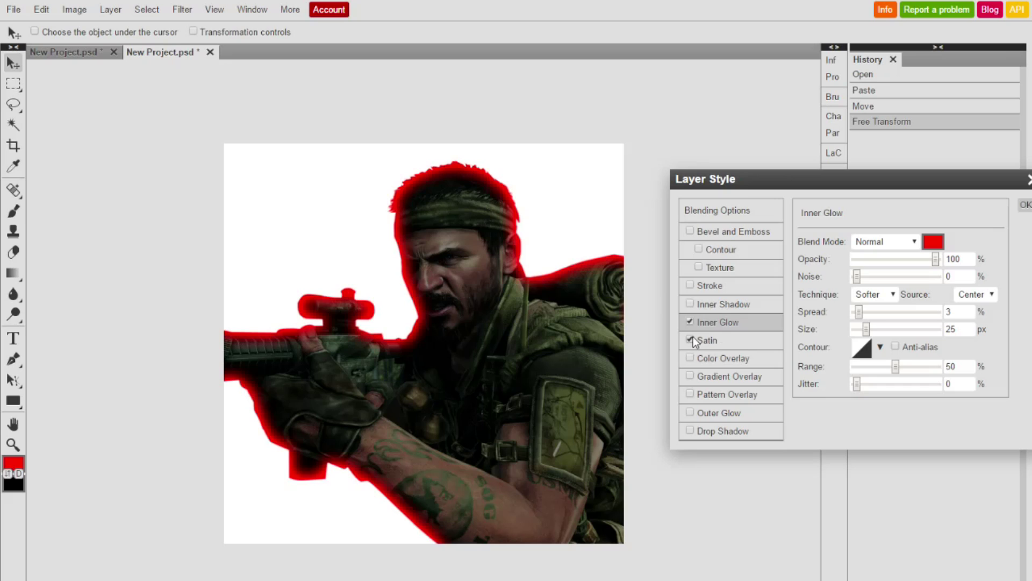
left_click(689, 339)
left_click(690, 322)
left_click(691, 358)
left_click(742, 356)
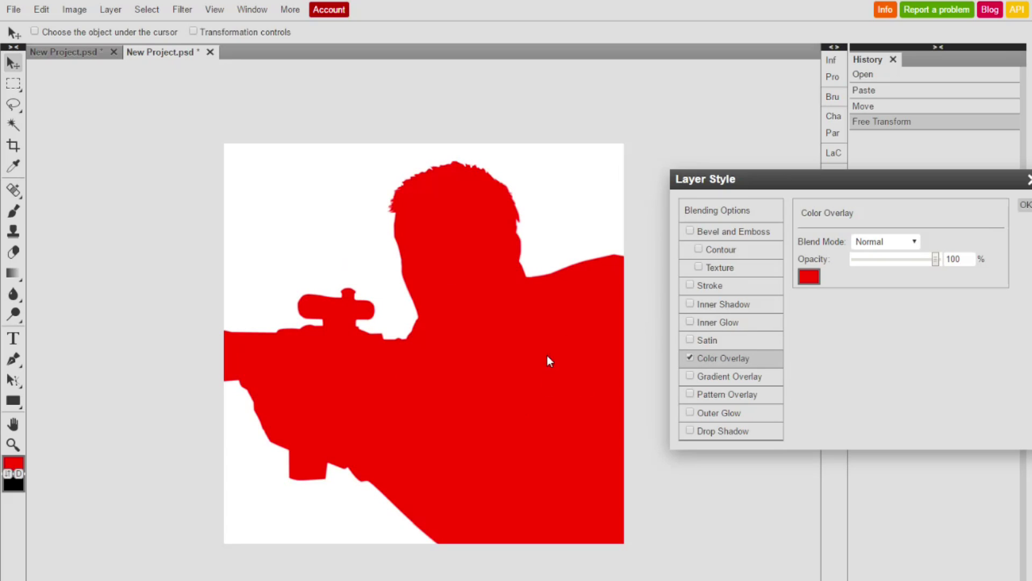
left_click(811, 276)
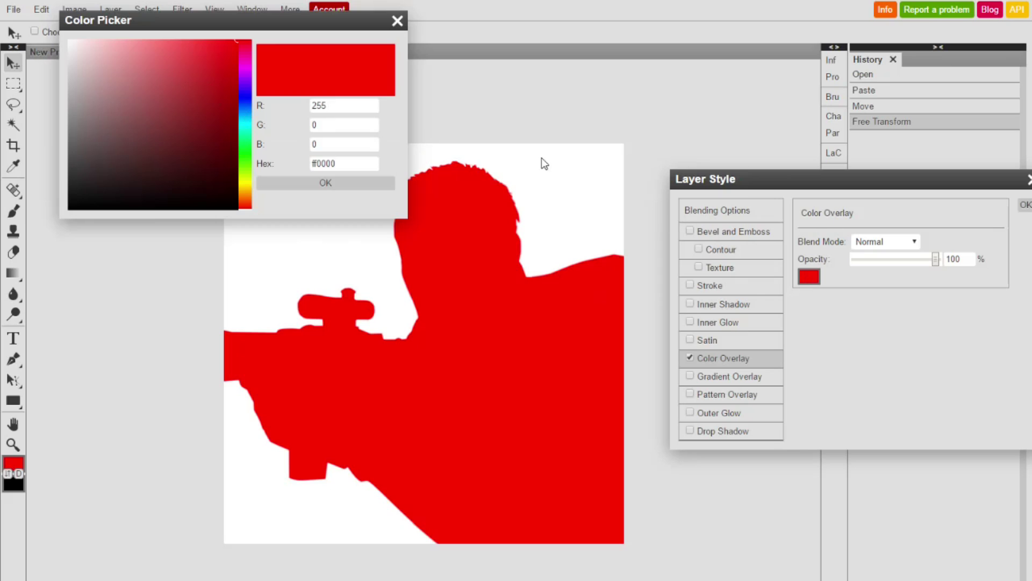
left_click(398, 21)
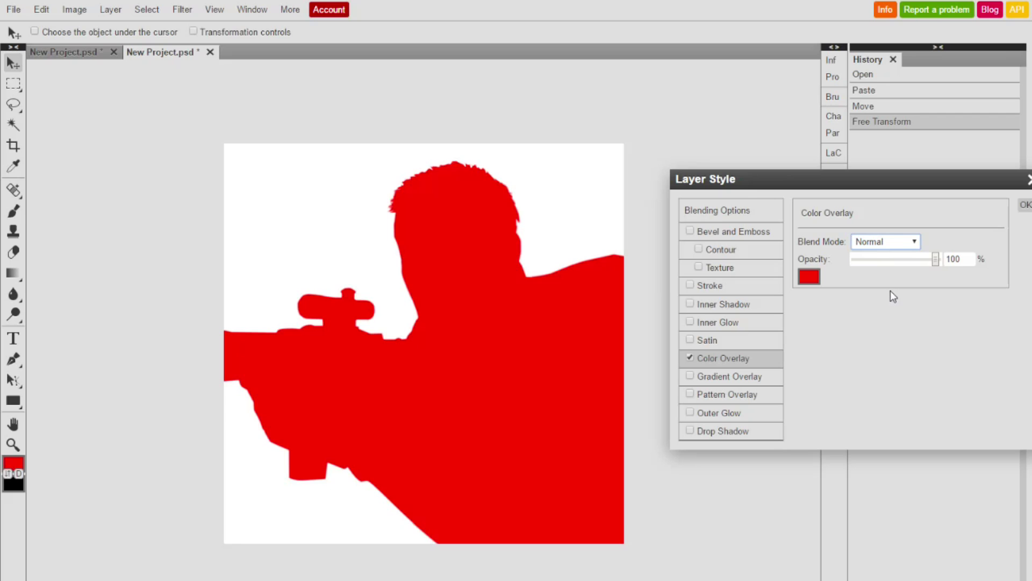
key("m")
left_click_drag(938, 261, 893, 267)
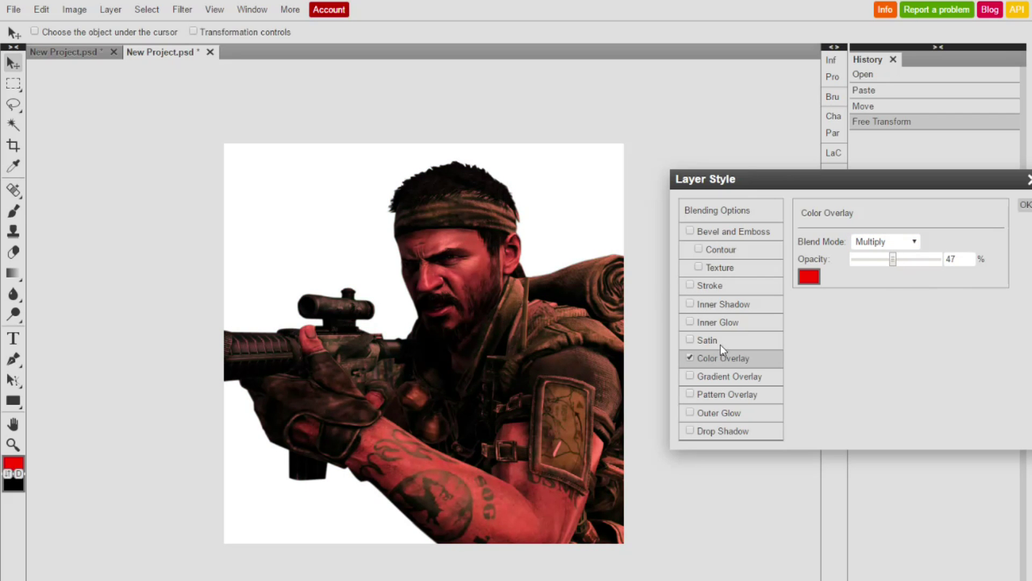
Replace the Color Overlay with a Gradient Overlay set to Multiply.
left_click(690, 376)
left_click(715, 376)
left_click(690, 358)
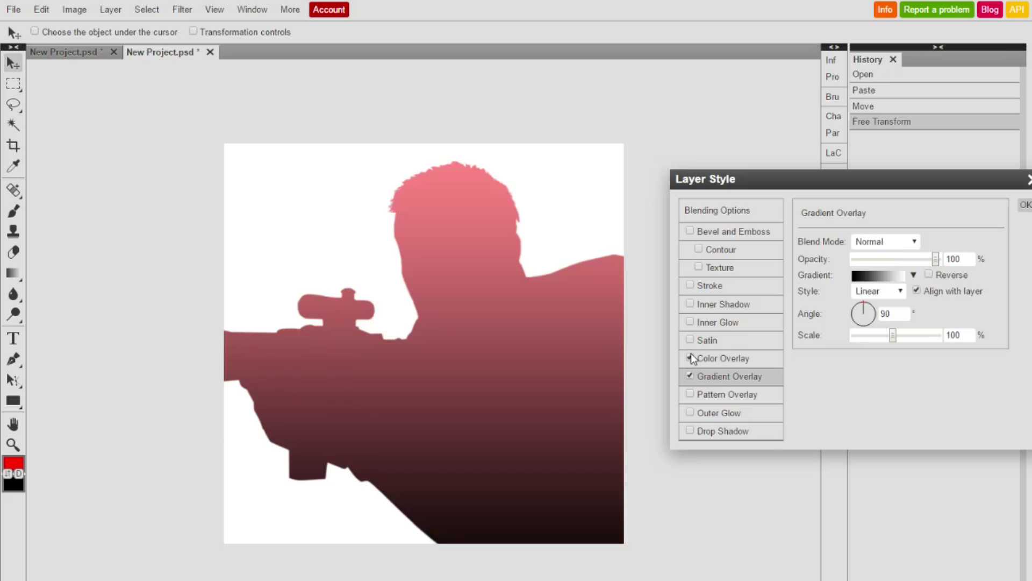
left_click(893, 274)
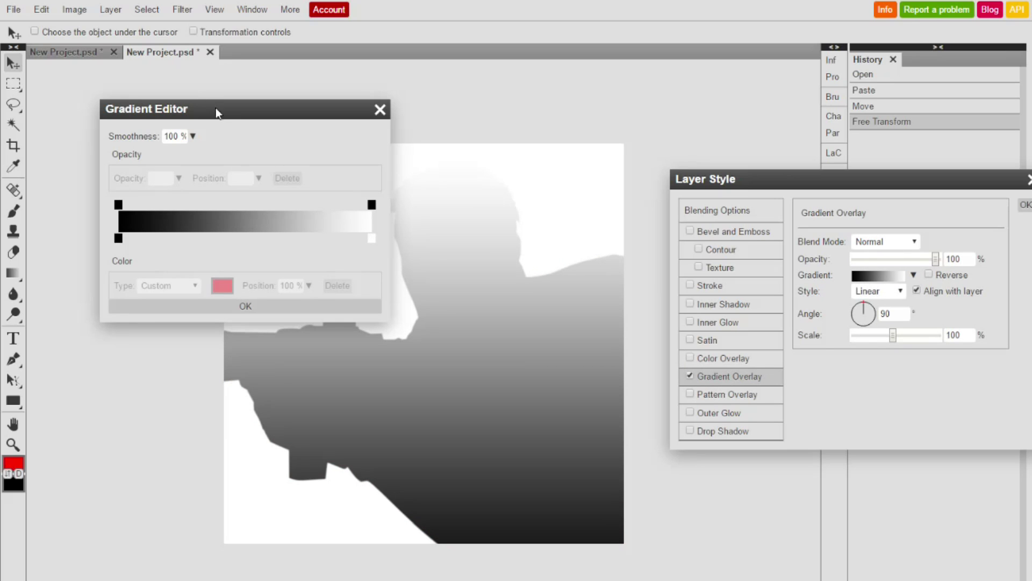
left_click_drag(223, 115, 269, 71)
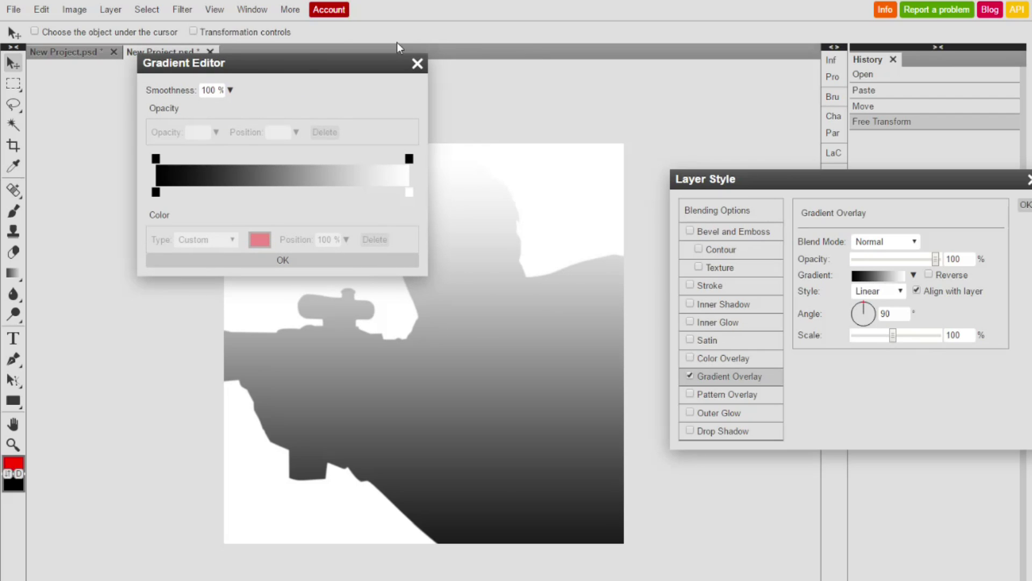
left_click_drag(305, 61, 621, 46)
left_click(644, 271)
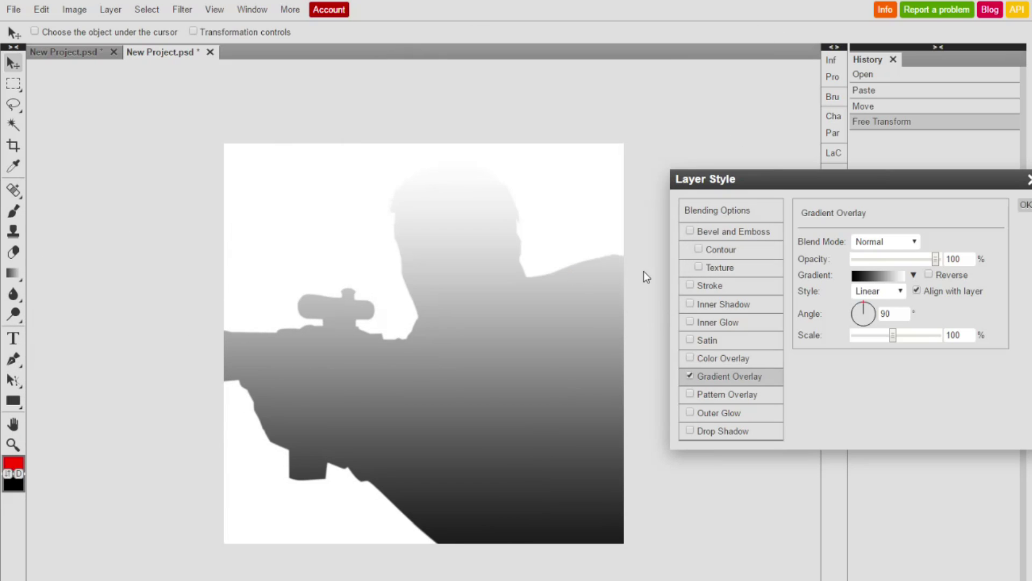
left_click(892, 245)
left_click(880, 288)
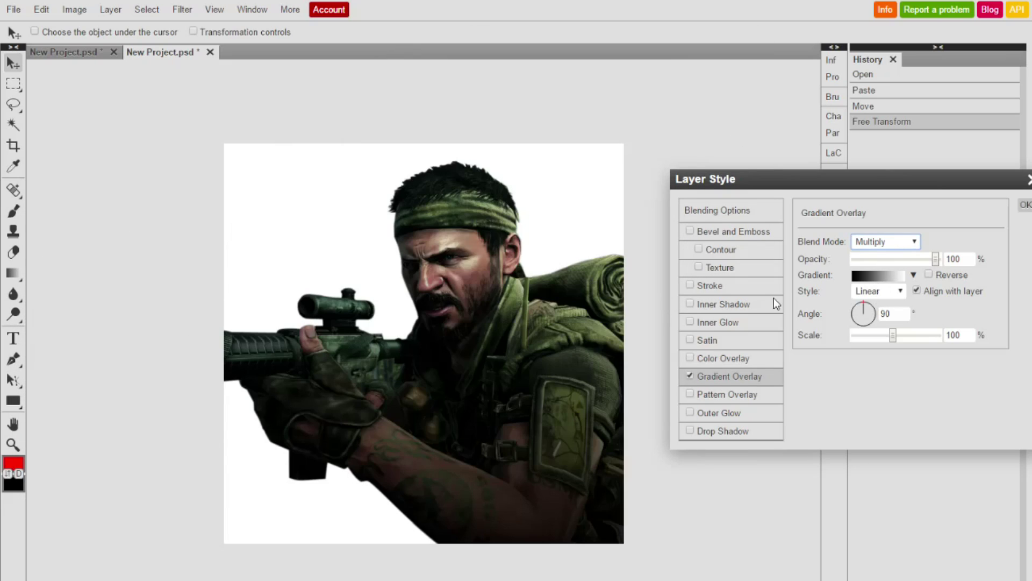
Edit the gradient to black-to-red, moving the colour stop to 71%.
left_click(878, 276)
left_click_drag(635, 206, 580, 206)
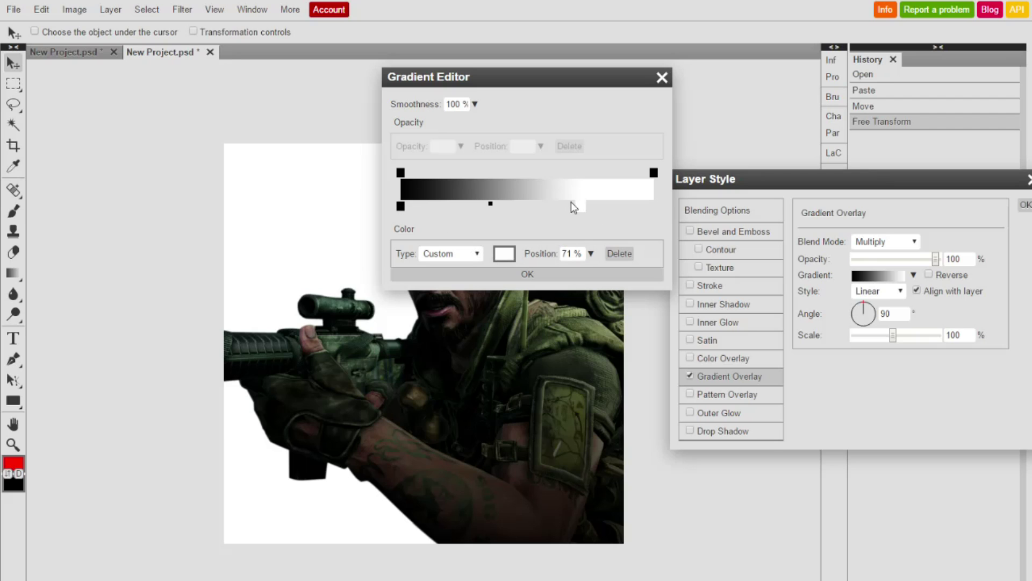
left_click(506, 254)
left_click(241, 43)
left_click(323, 182)
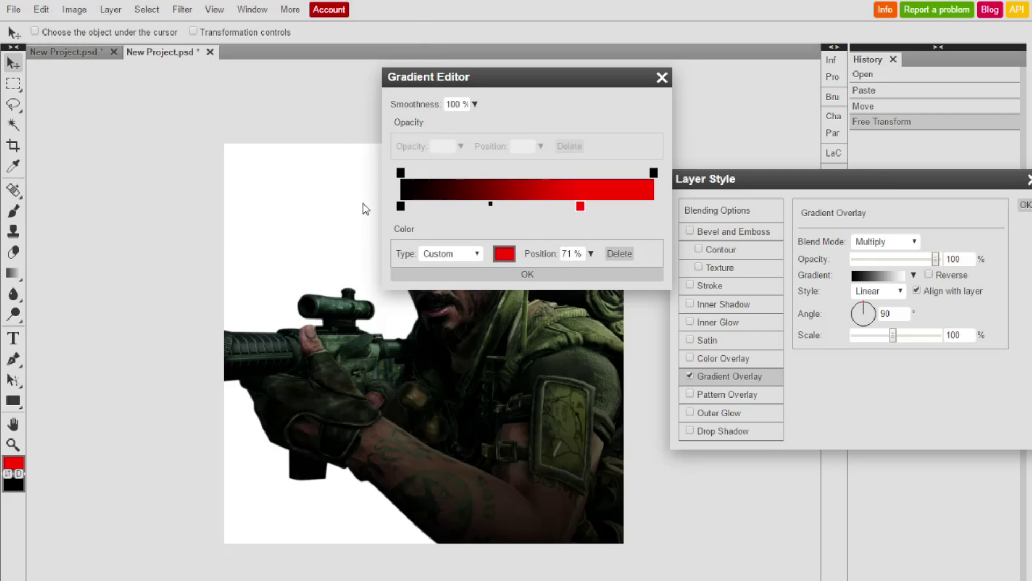
left_click(501, 273)
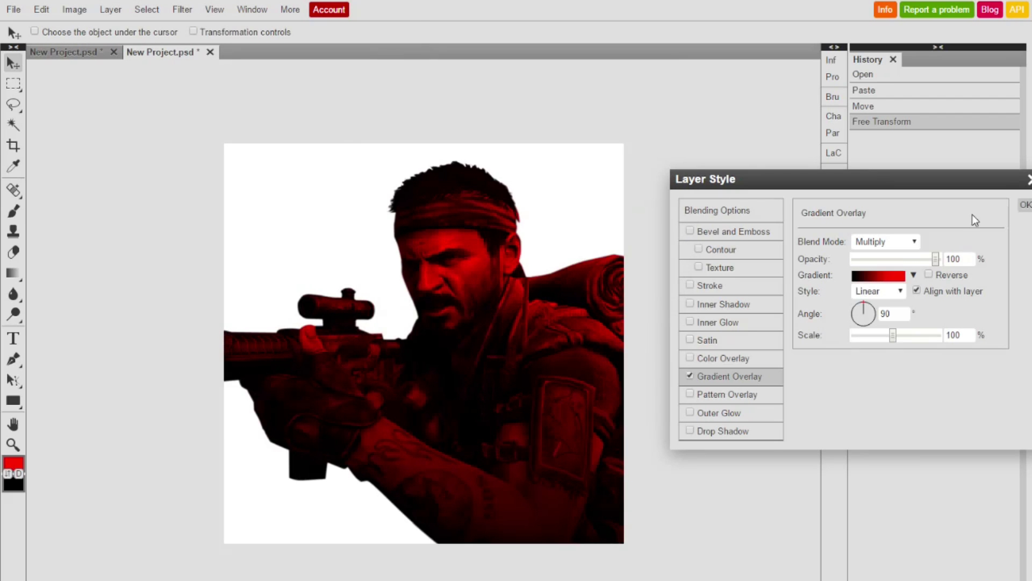
Turn off the gradient, preview several Pattern Overlay swatches, then switch the pattern off.
left_click(688, 376)
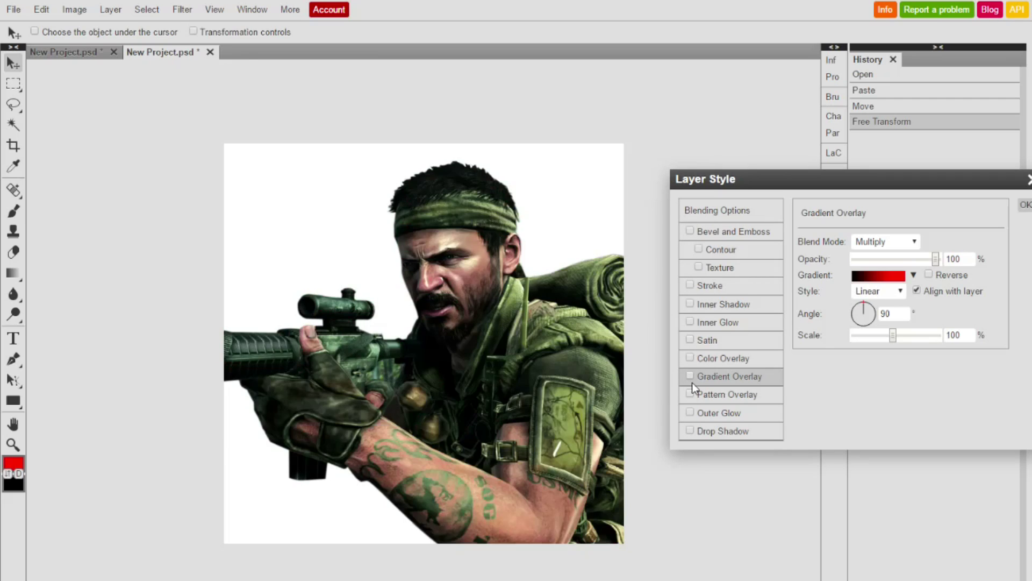
left_click(690, 394)
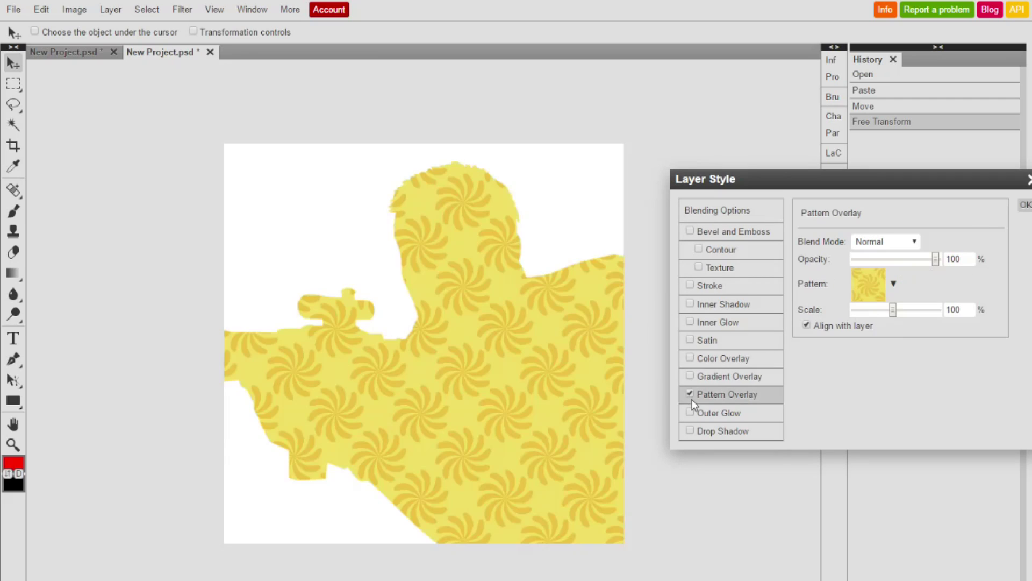
left_click(892, 284)
left_click(888, 309)
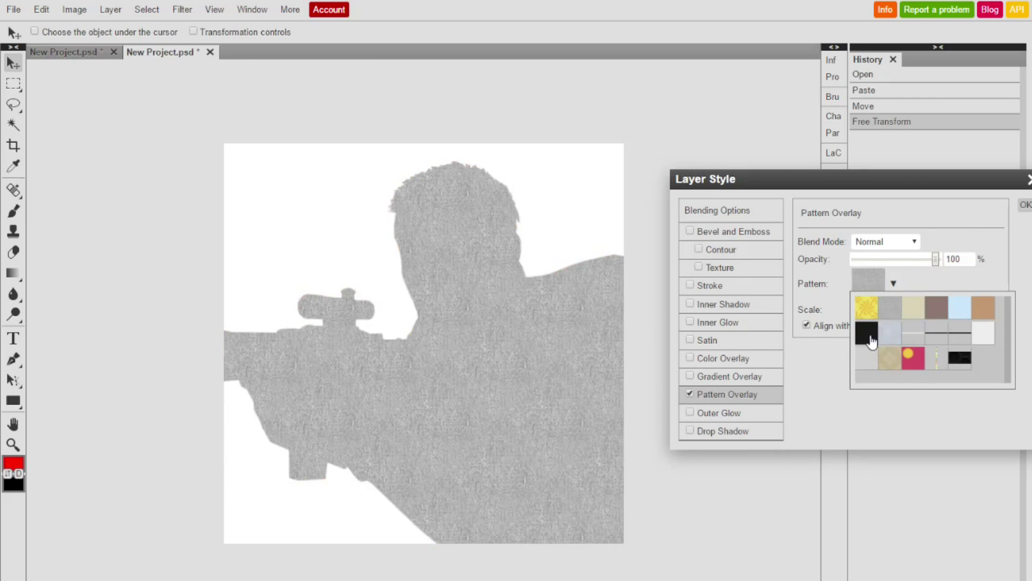
left_click(871, 337)
left_click(870, 355)
left_click(892, 328)
left_click(964, 359)
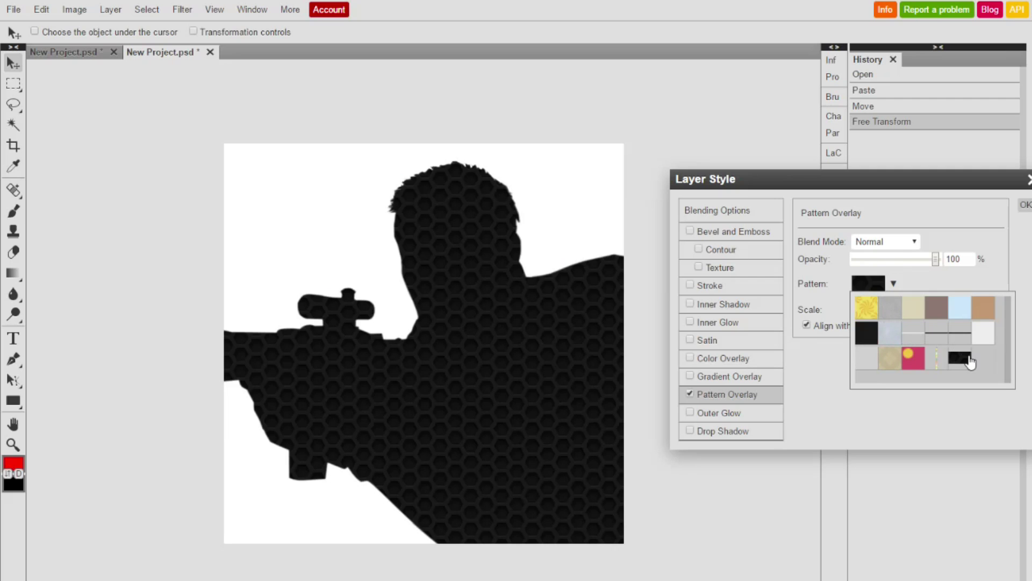
left_click(690, 393)
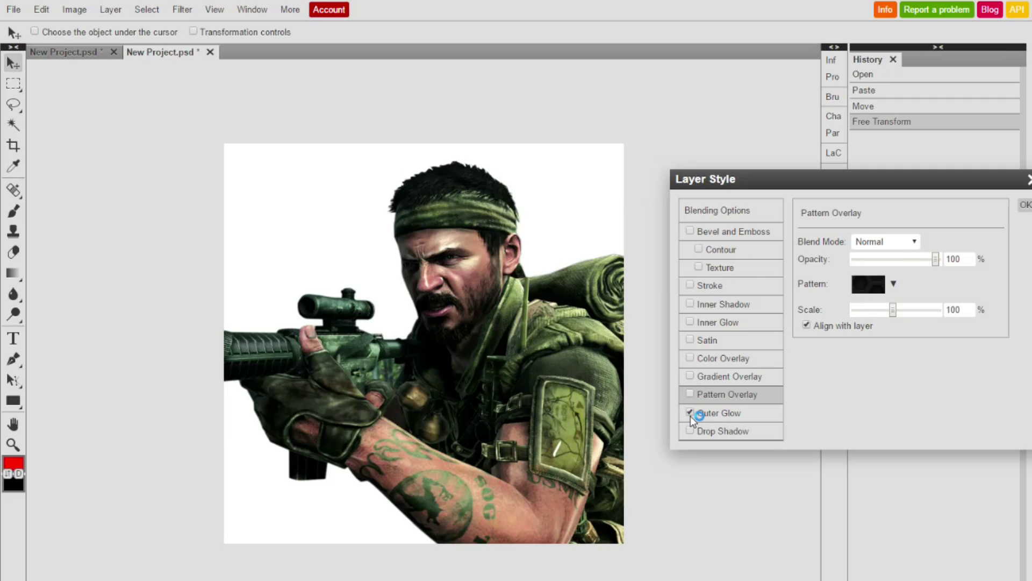
Try Outer Glow, then apply a black Multiply Drop Shadow (57%, 27 px distance, 13 px size).
left_click(691, 414)
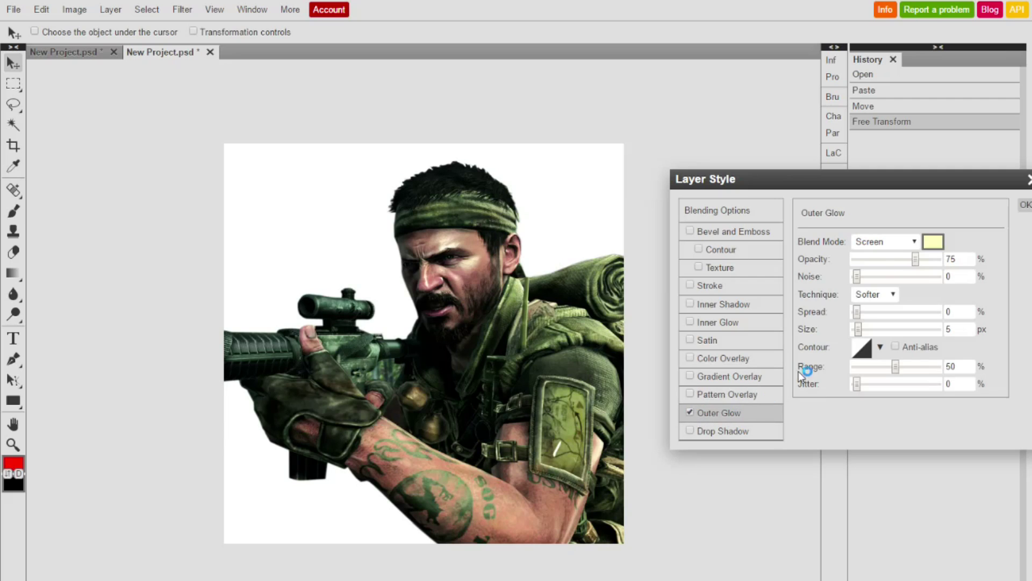
left_click(690, 412)
left_click(689, 430)
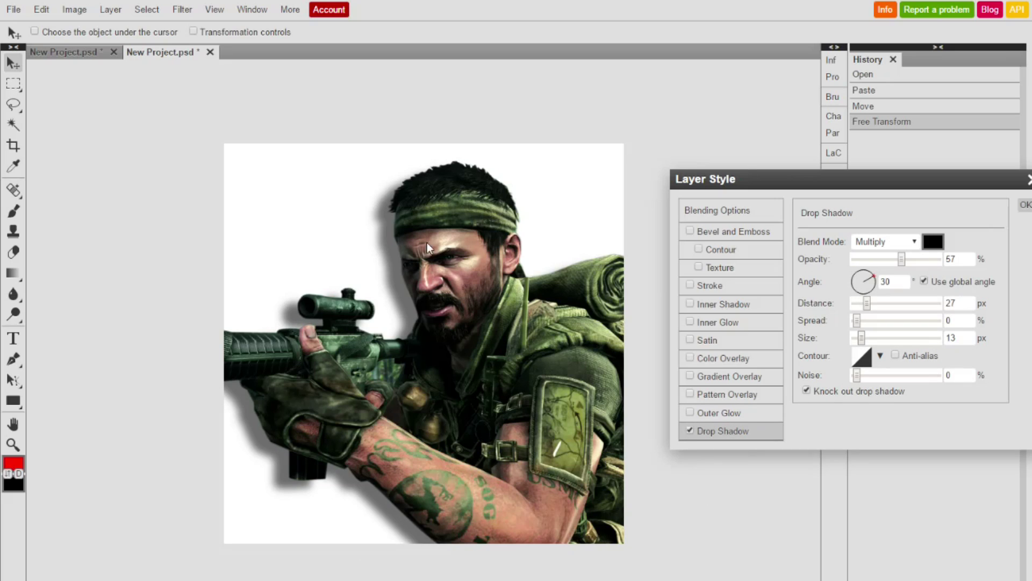
left_click(1022, 204)
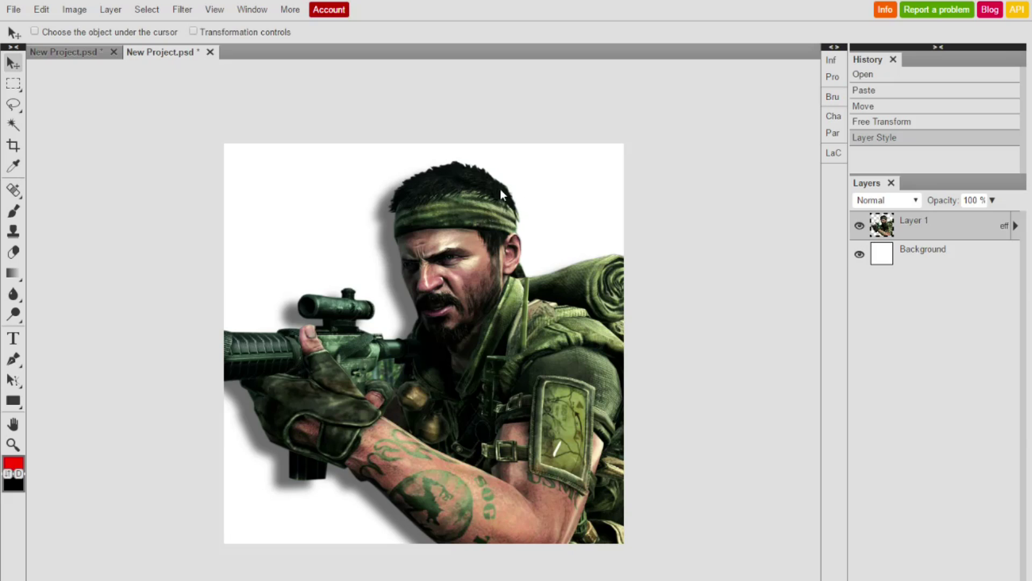
right_click(951, 237)
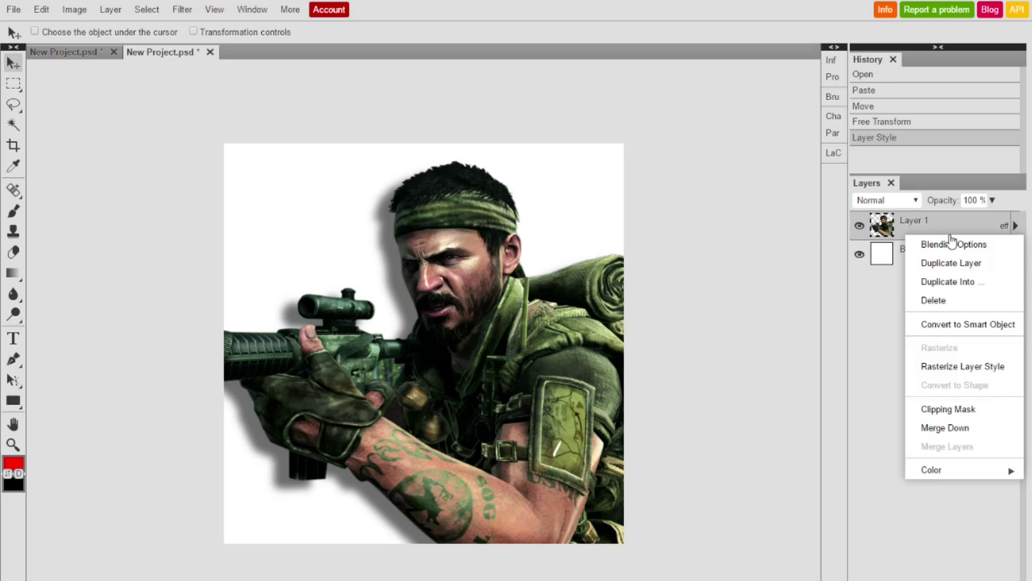
Delete the soldier layer (Layer 1) from the Layers panel, leaving the white Background.
left_click(954, 302)
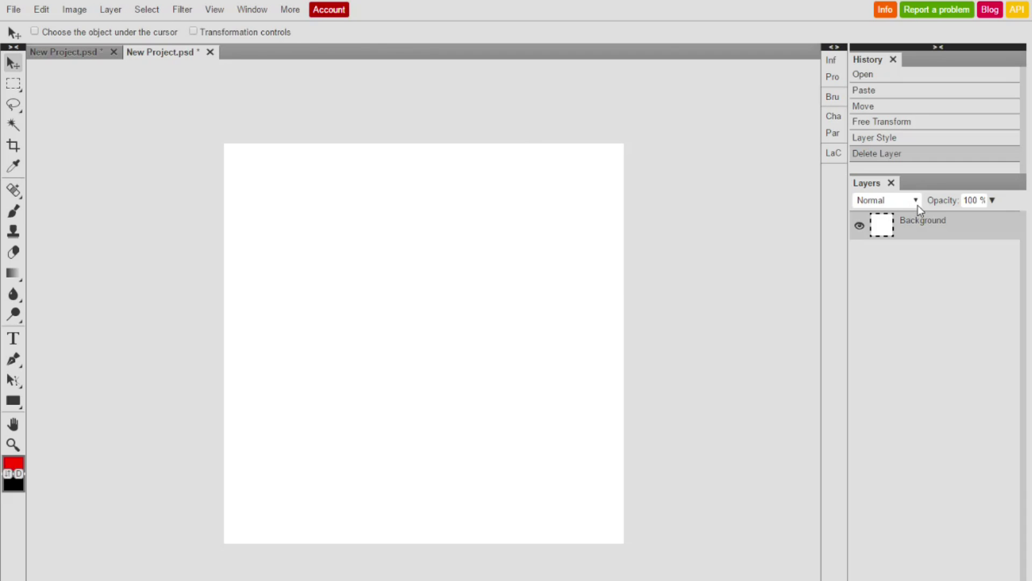
Create a text layer on the canvas and type 'CAMBIT' in bold capitals.
left_click(13, 339)
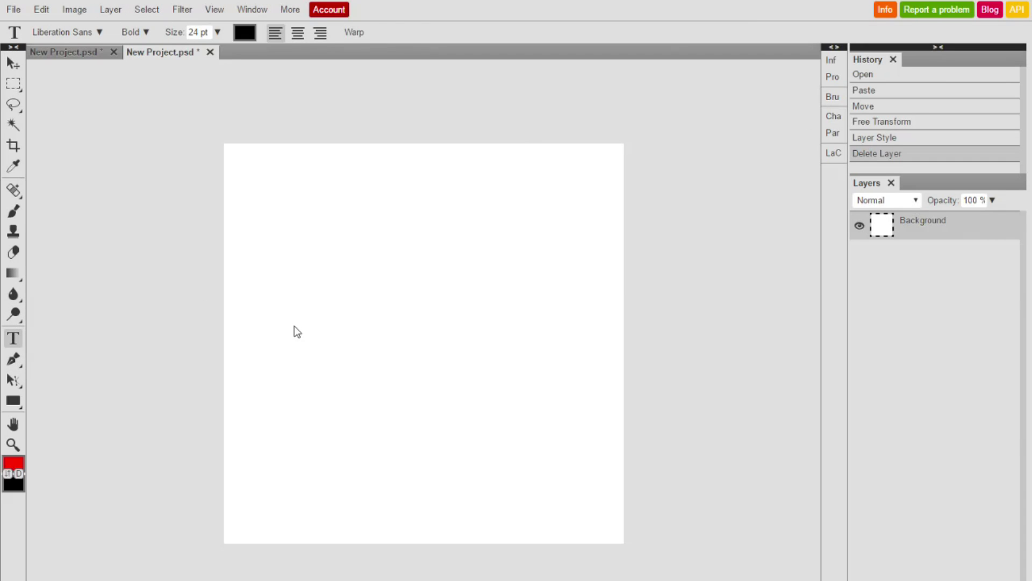
left_click(295, 329)
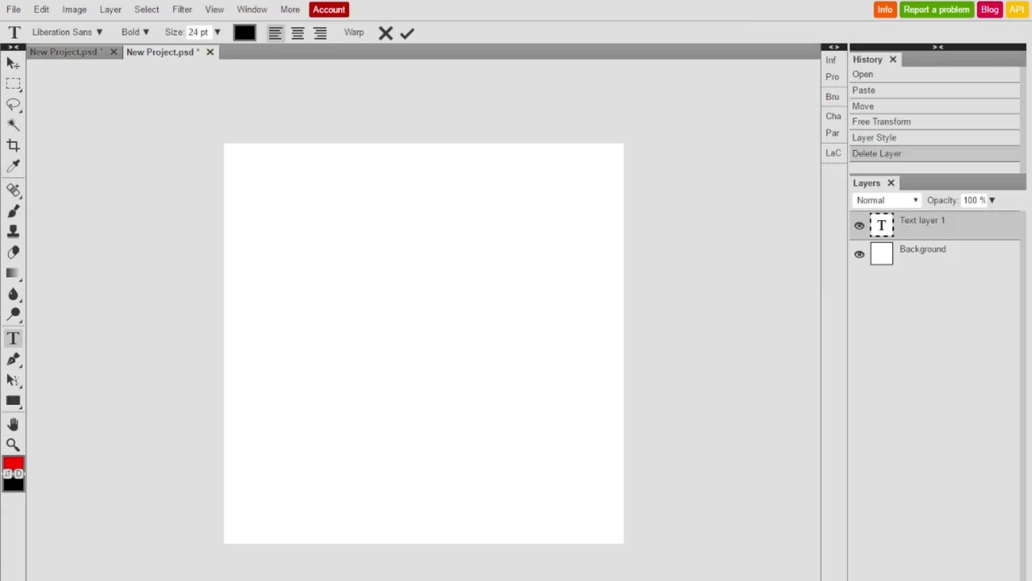
left_click(385, 33)
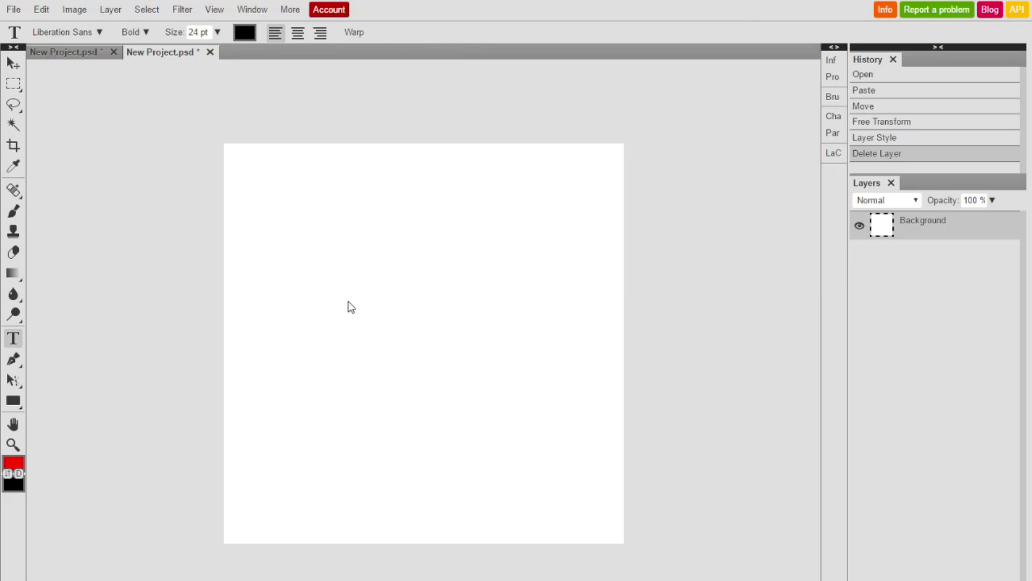
left_click(304, 318)
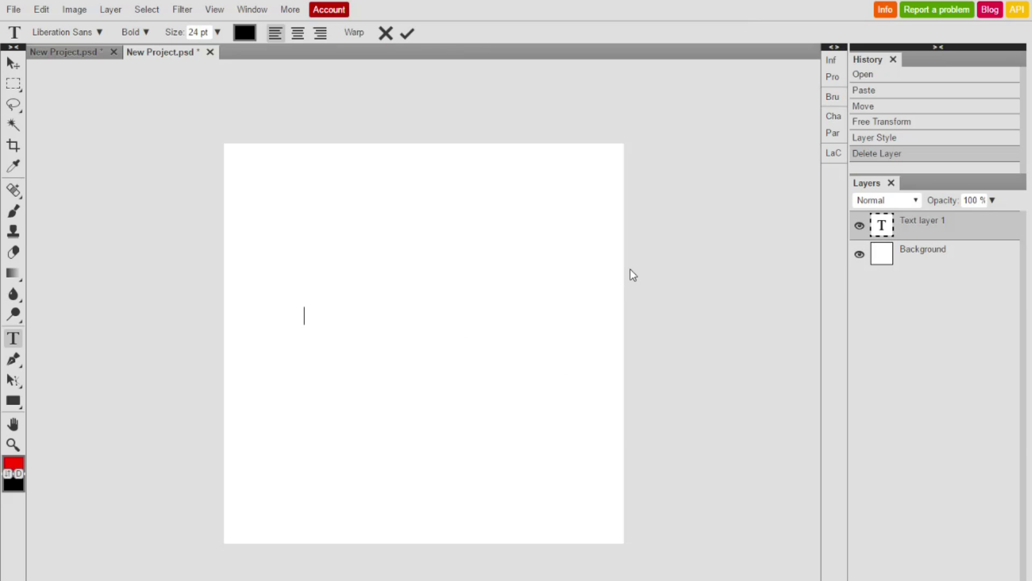
type("CAMBIT")
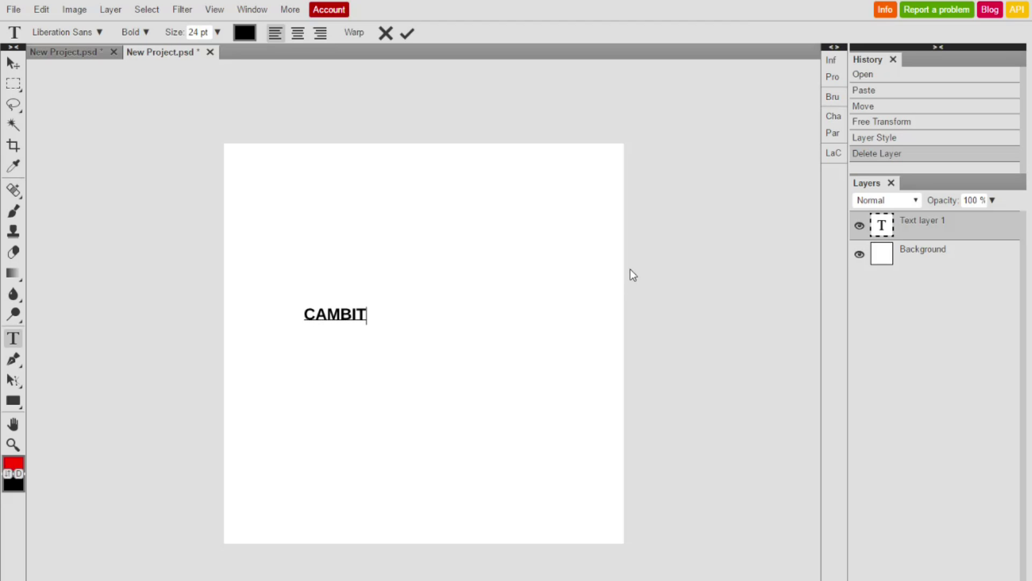
Enlarge the CAMBIT text to about 117 pt, commit it, and centre it on the canvas.
key("ctrl+a")
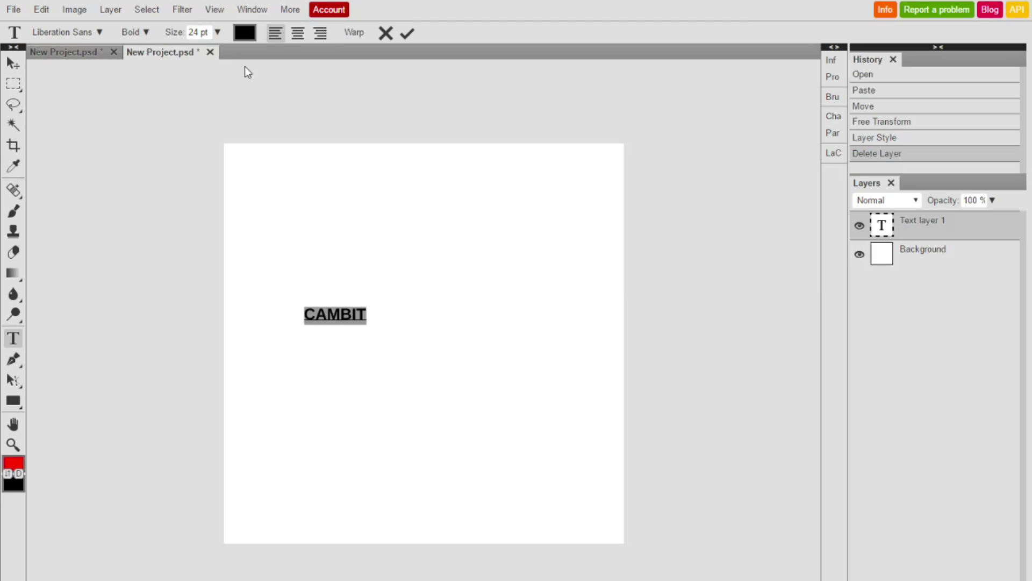
left_click(214, 33)
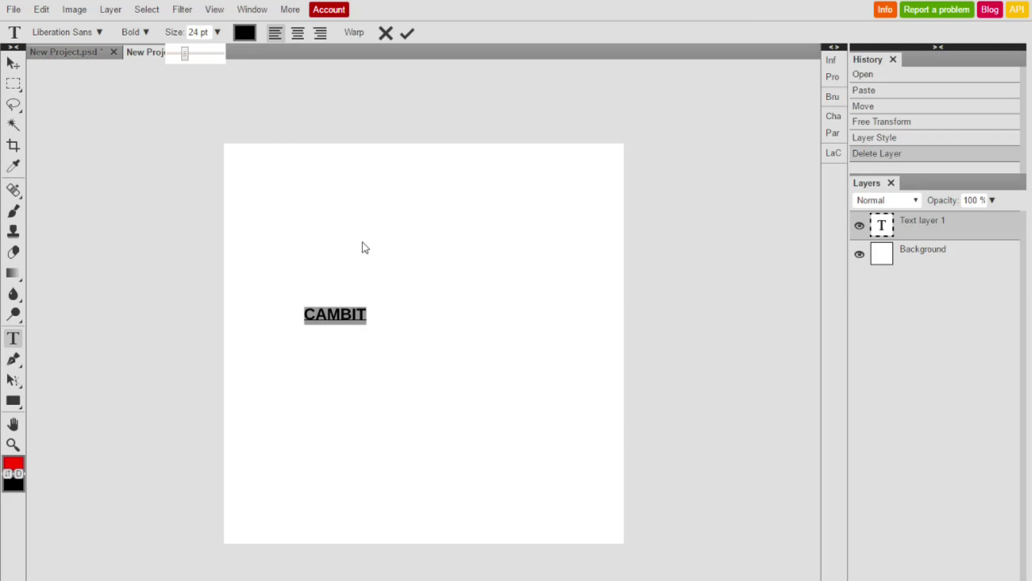
left_click_drag(186, 54, 200, 53)
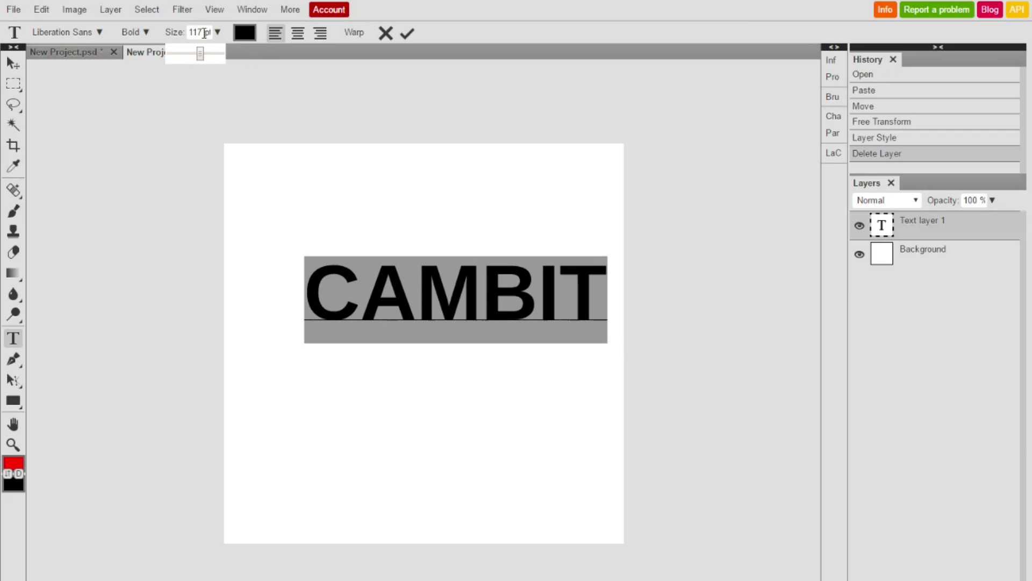
left_click(403, 34)
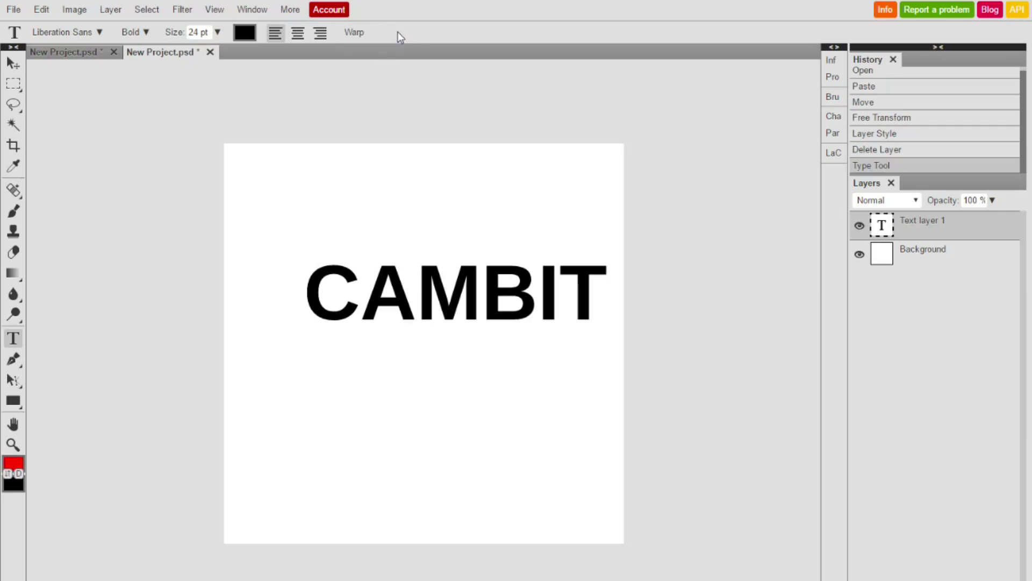
left_click(14, 63)
left_click_drag(435, 293, 442, 373)
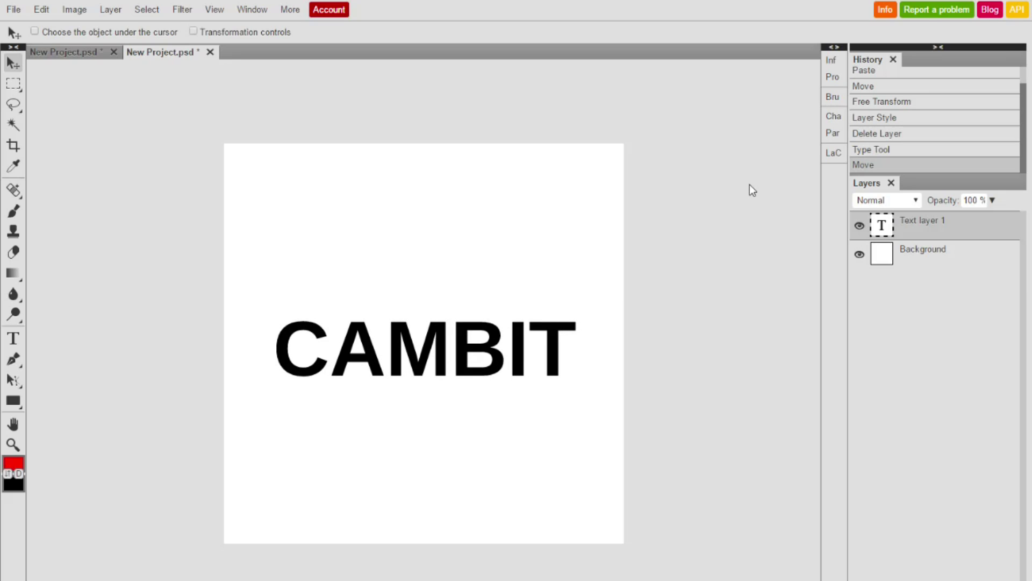
Add a Gradient Overlay to the text layer with scale set to 165%.
double_click(994, 228)
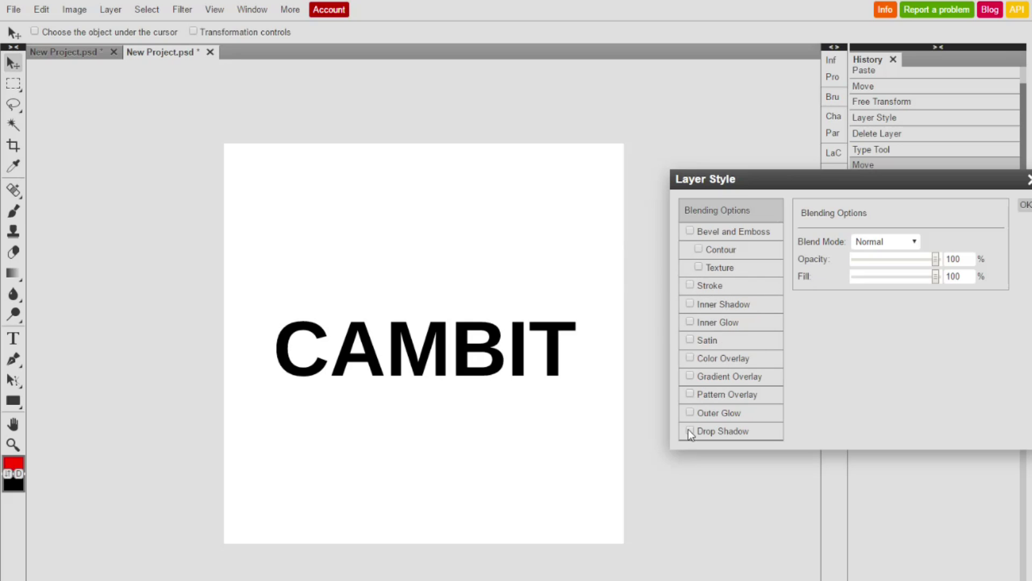
left_click(699, 378)
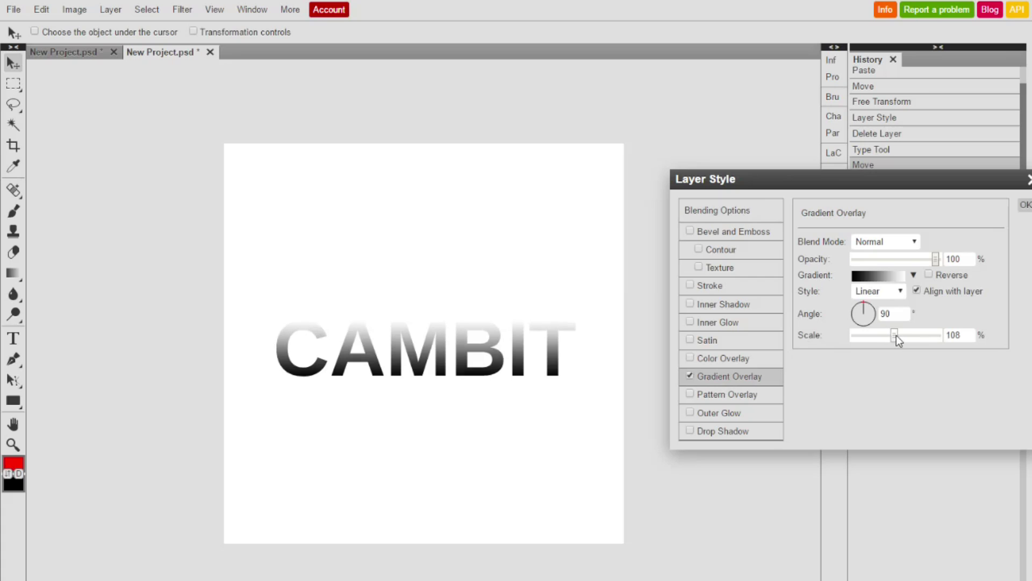
left_click_drag(896, 335, 907, 335)
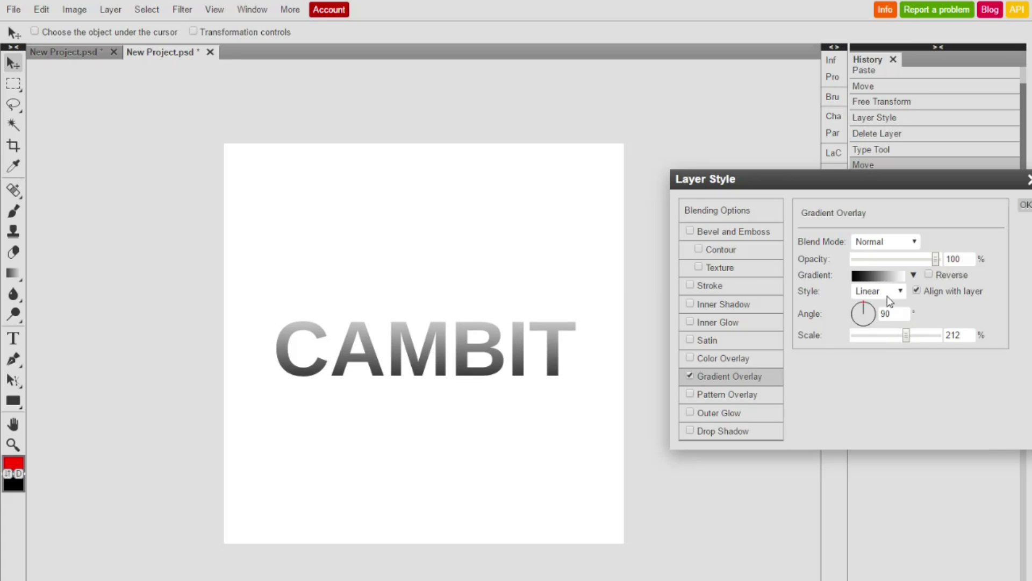
mouse_move(907, 335)
left_mouse_down()
mouse_move(970, 331)
mouse_move(883, 334)
mouse_move(898, 337)
mouse_move(865, 349)
mouse_move(941, 341)
mouse_move(901, 335)
left_mouse_up()
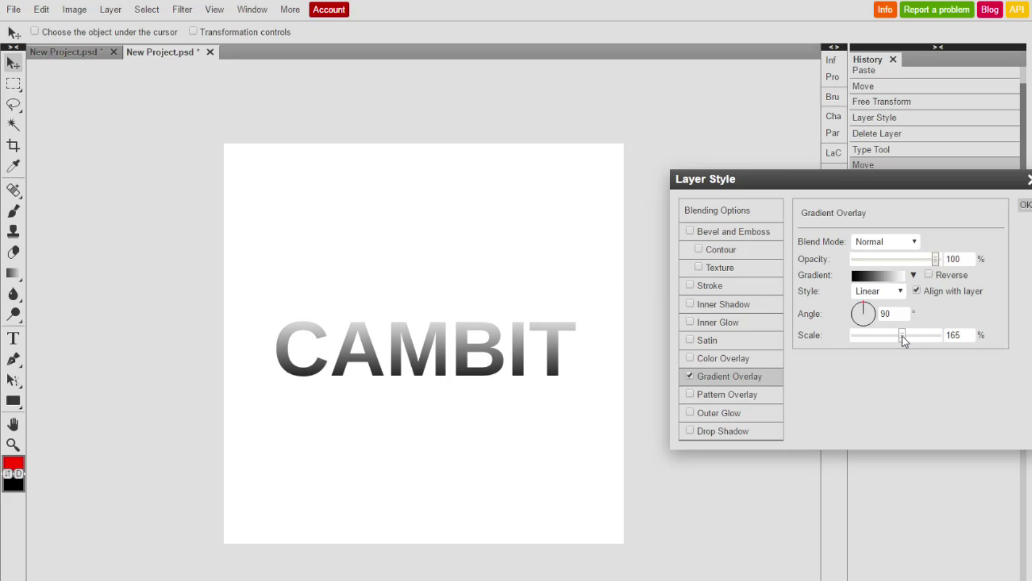
Edit the gradient so it fades from dark to white, and switch on Stroke.
left_click(878, 276)
left_click_drag(657, 206, 539, 212)
left_click(540, 273)
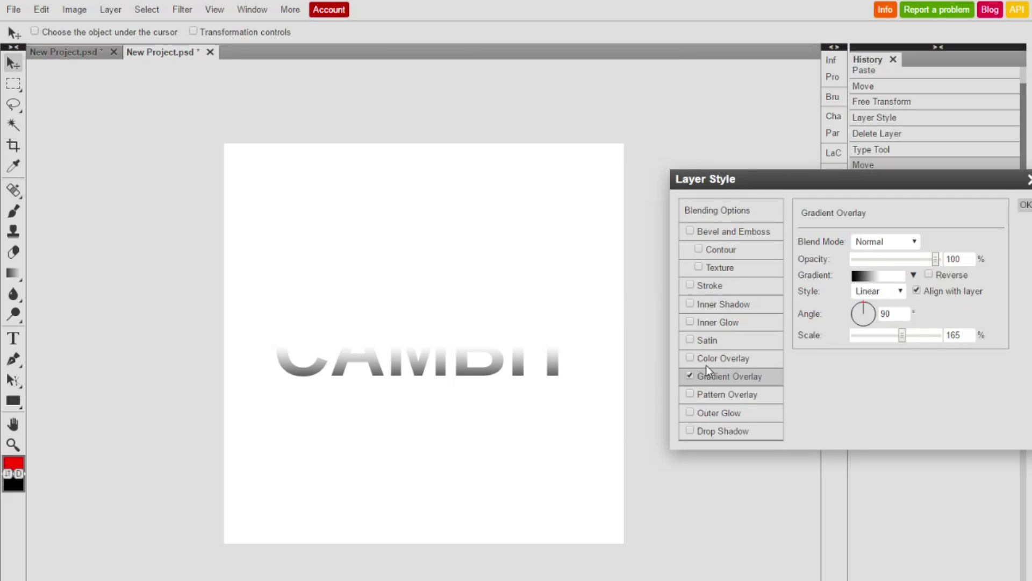
left_click(691, 285)
Set the stroke colour to black.
left_click(715, 286)
left_click(916, 312)
left_click_drag(177, 169, 101, 255)
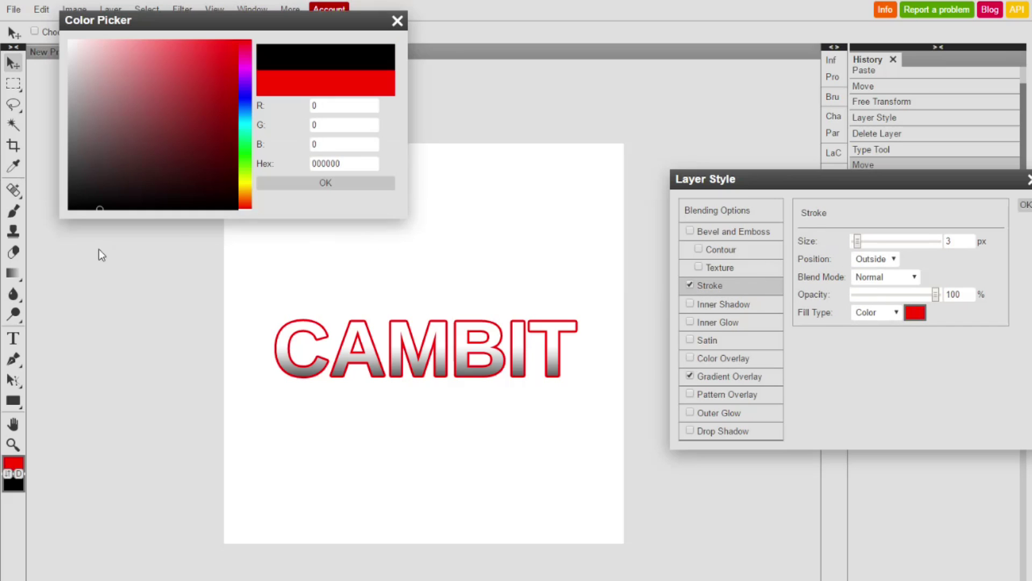
left_click(335, 185)
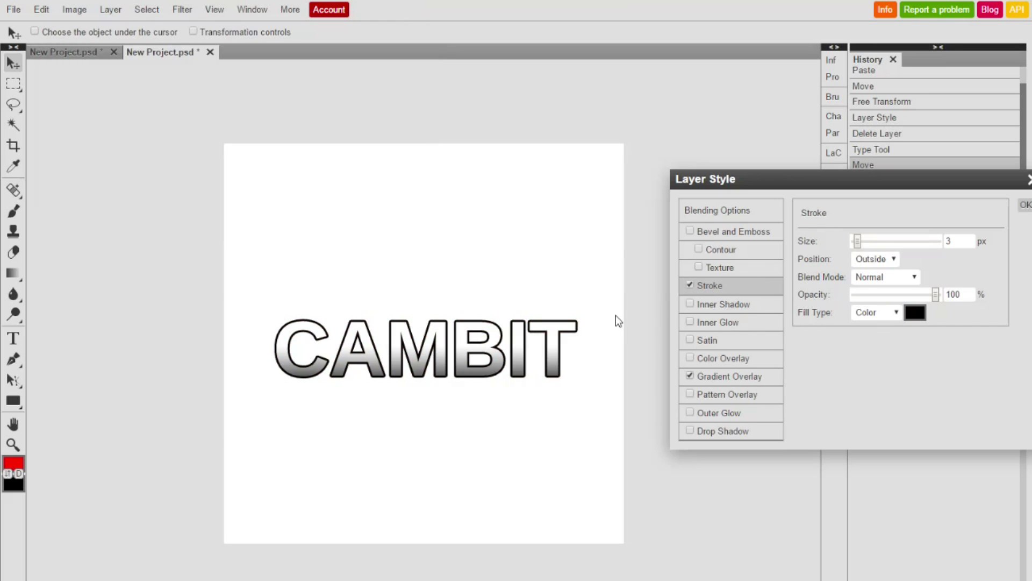
Enable a white Inner Glow with Normal blend, 100% opacity, Spread 2, Size 14.
left_click(690, 322)
left_click(715, 322)
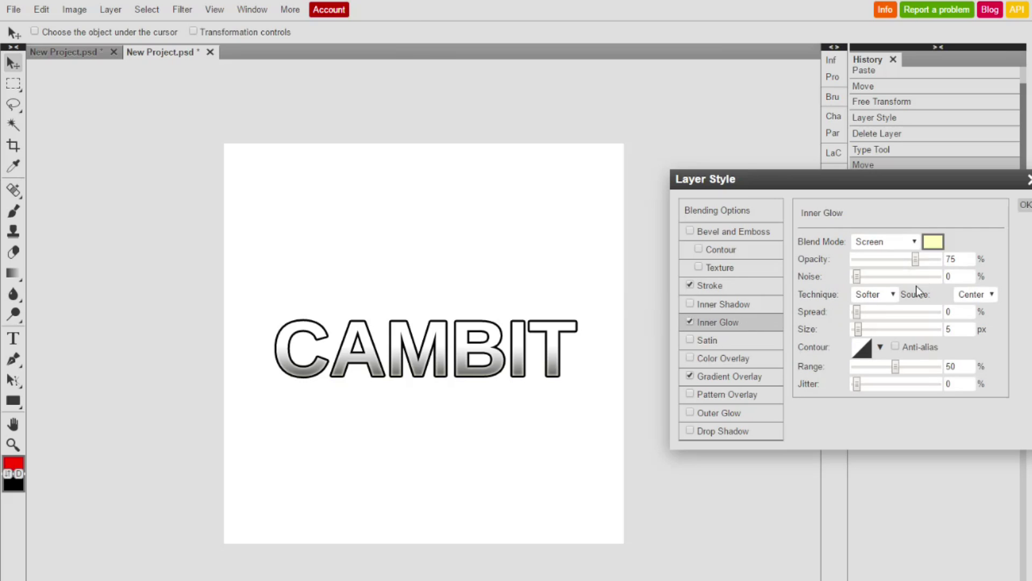
left_click(933, 242)
left_click(326, 183)
scroll(866, 242, "up", 8)
left_click_drag(916, 261, 934, 265)
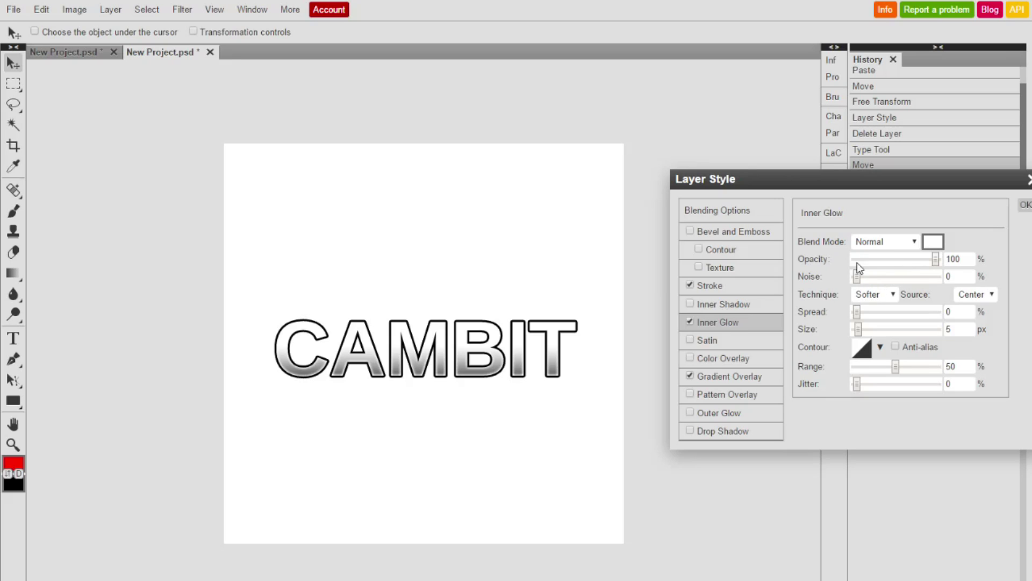
left_click(863, 244)
left_click_drag(857, 313, 863, 329)
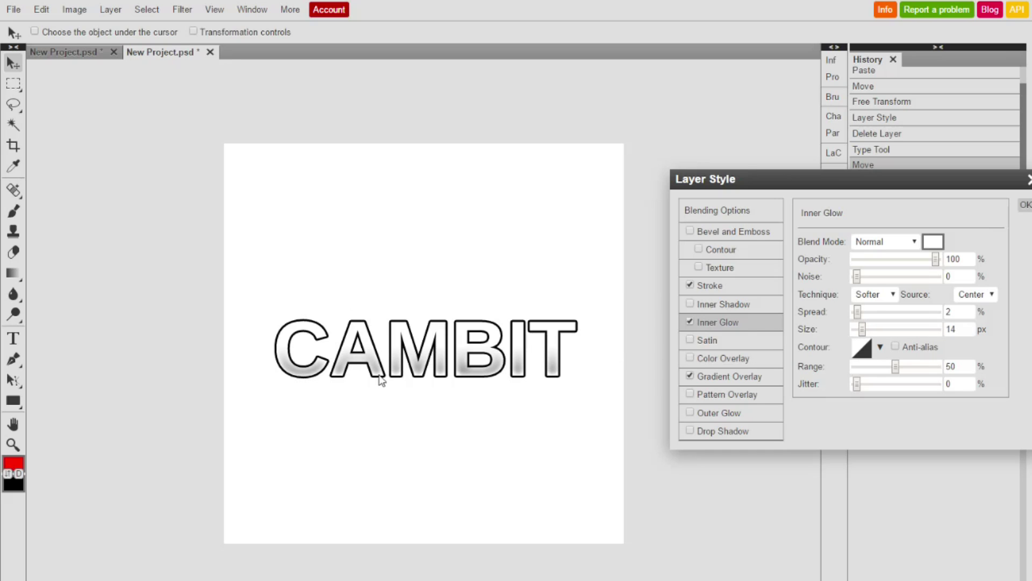
Set the stroke width to 2 px and switch on Outer Glow.
left_click(723, 285)
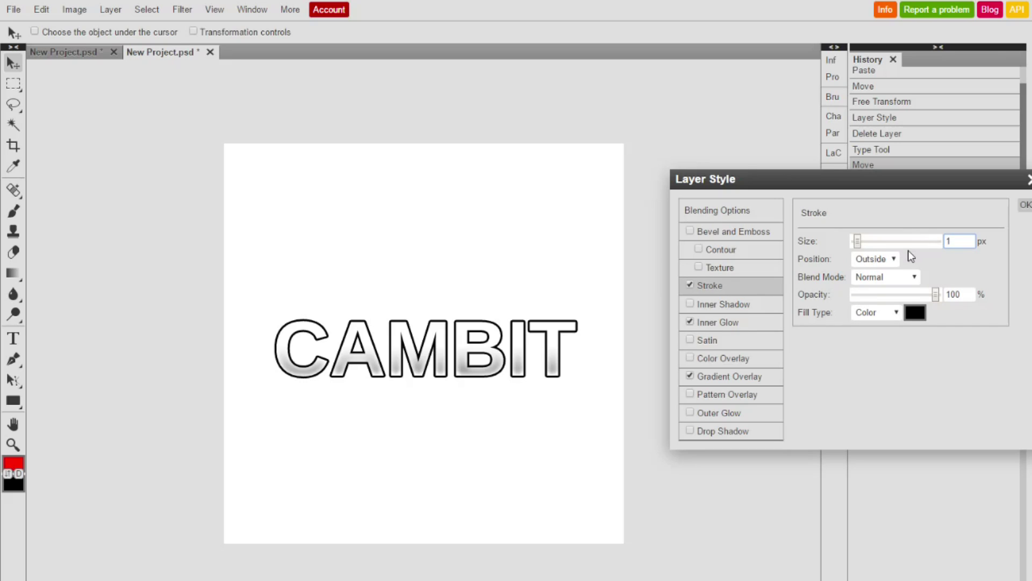
key("BackSpace")
type("2")
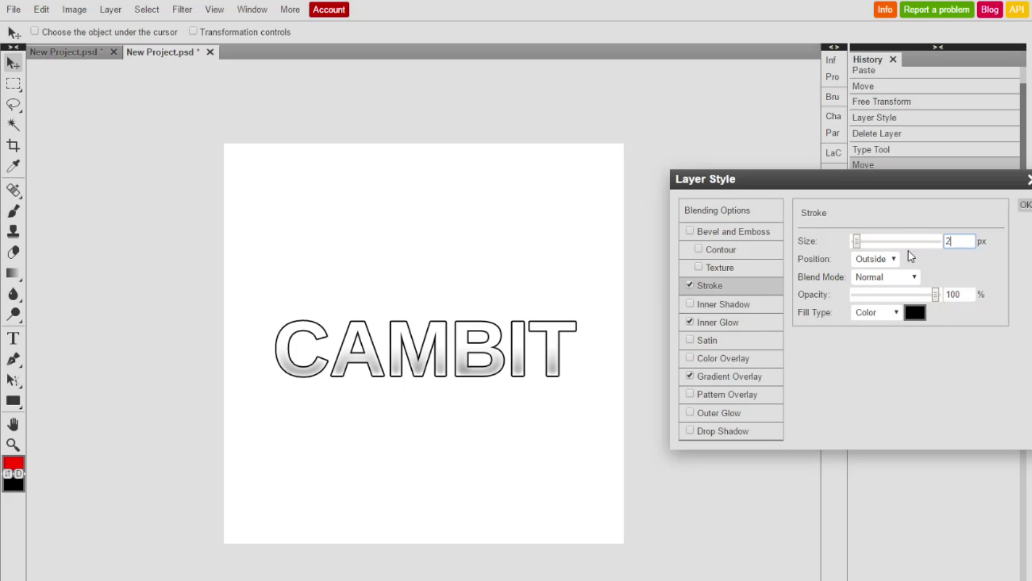
left_click(690, 412)
Make the Outer Glow black, Normal, 100% opacity, Spread 4, Size 7 px, and apply the style.
left_click(724, 412)
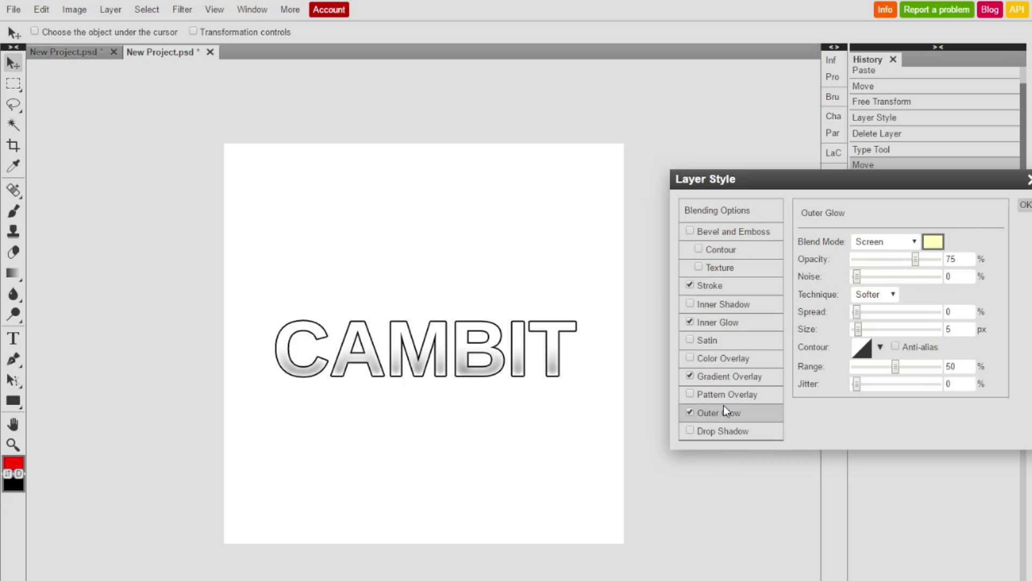
left_click(932, 242)
left_click(261, 177)
left_click(323, 182)
left_click(890, 257)
left_click(935, 259)
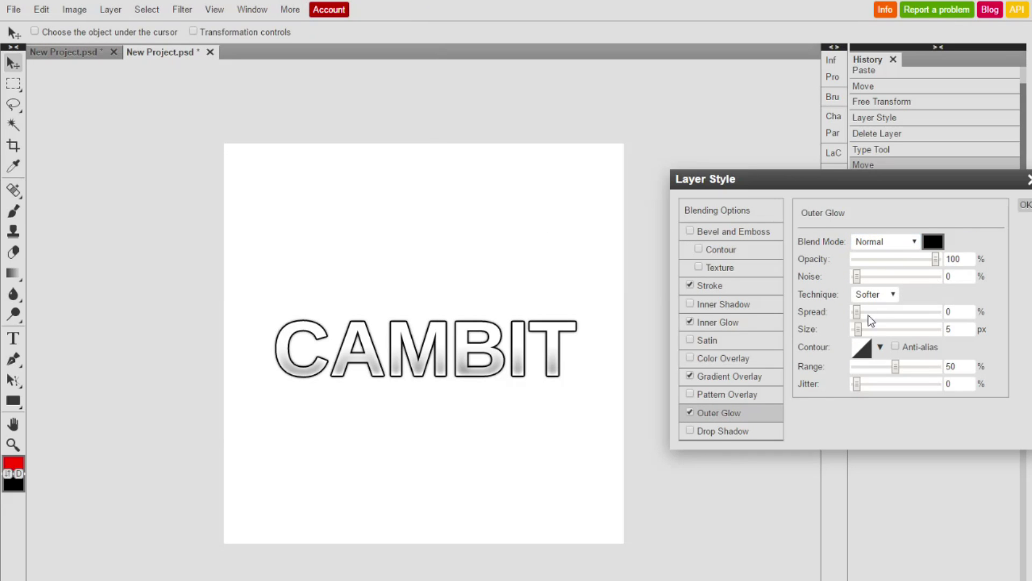
left_click_drag(858, 329, 863, 332)
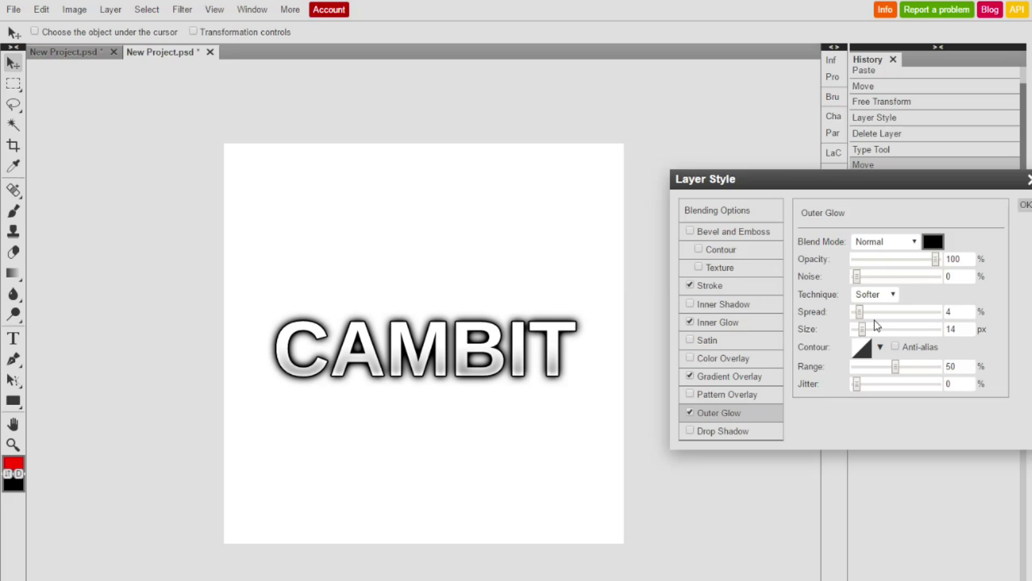
left_click_drag(862, 330, 860, 332)
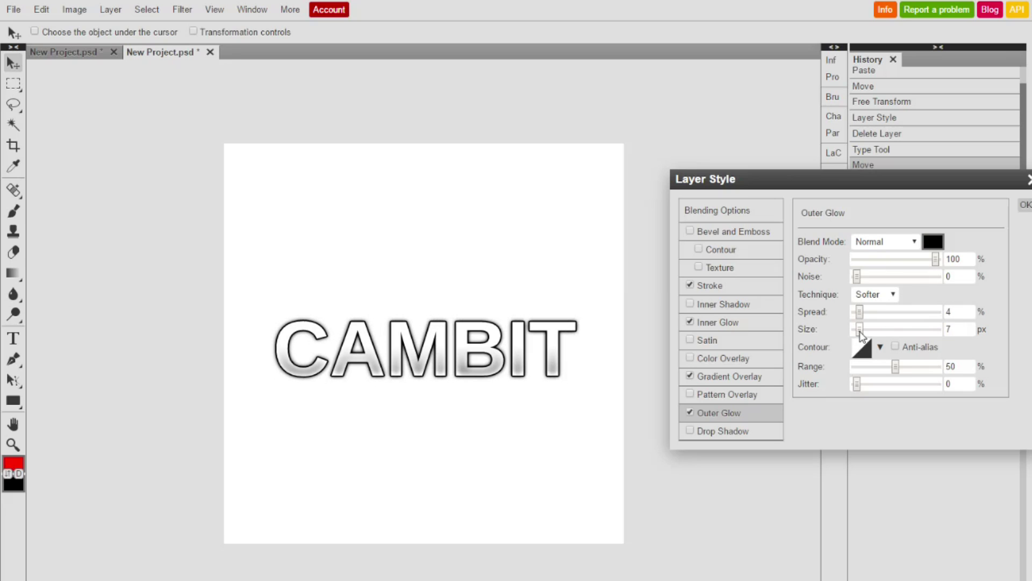
left_click(1027, 204)
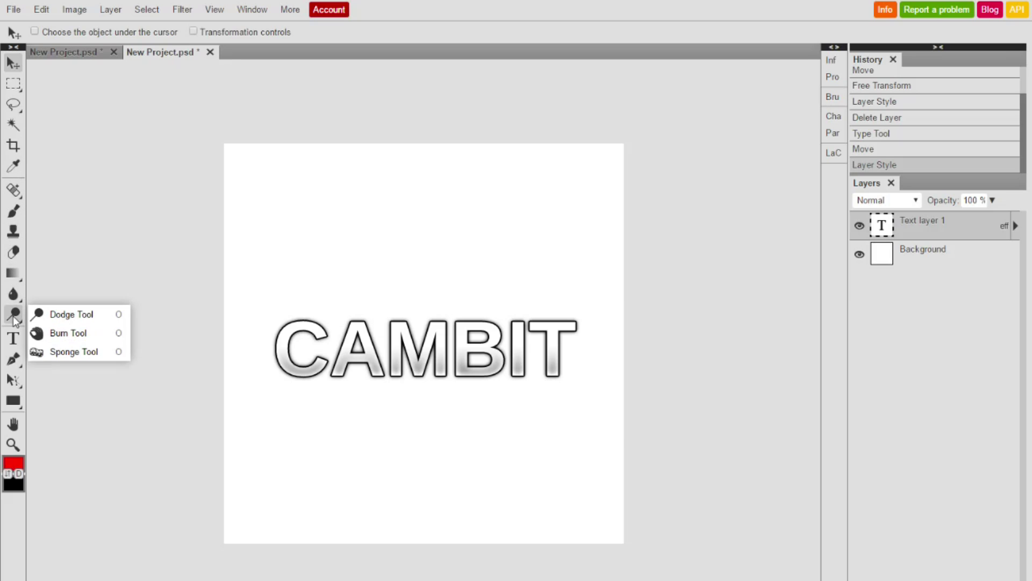
Pick the Brush tool, adjust its size and colour, and try painting on the text layer.
left_click(13, 211)
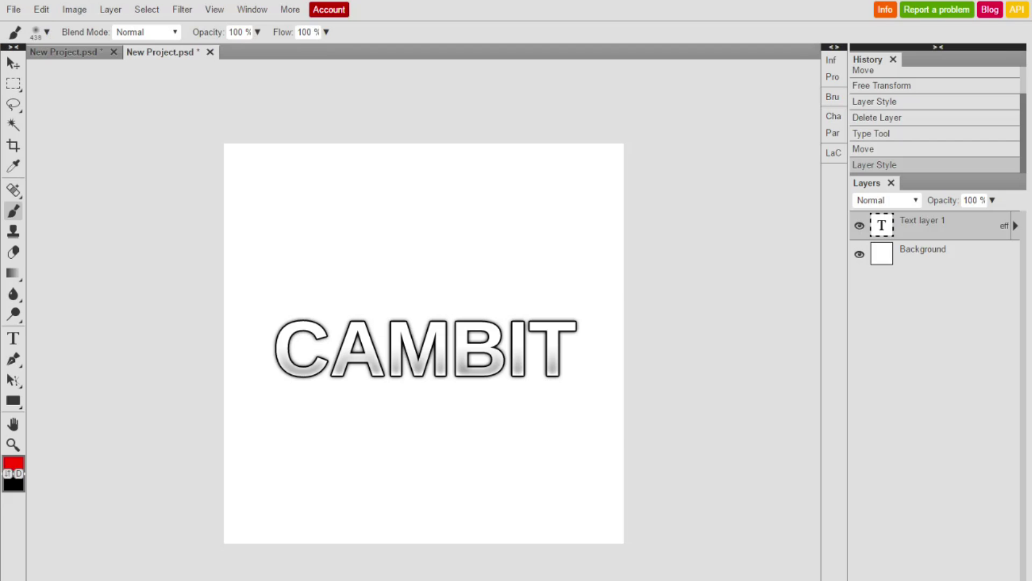
left_click(47, 32)
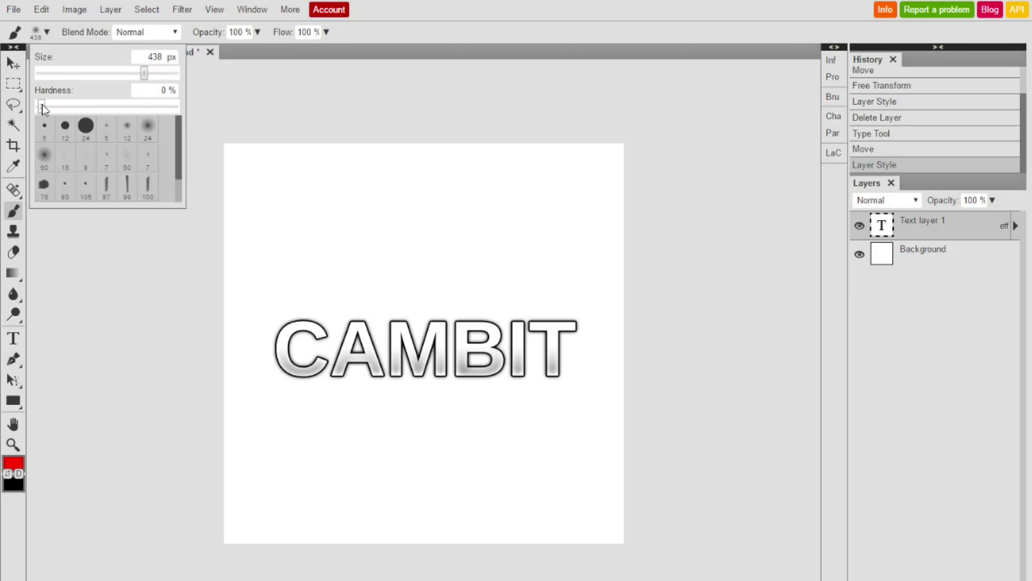
mouse_move(13, 104)
left_click(43, 37)
left_click(13, 464)
left_click(396, 21)
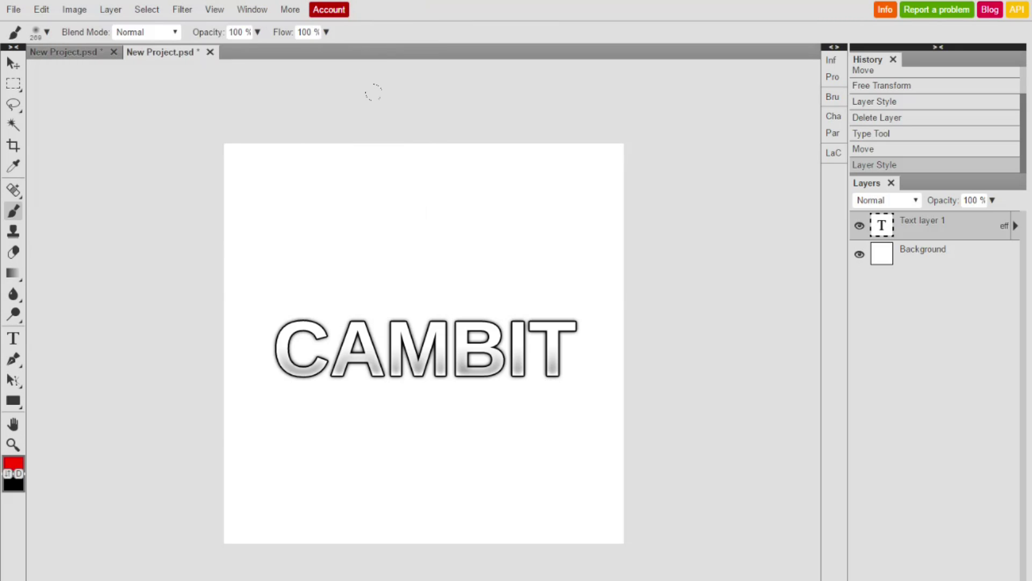
left_click(355, 92)
Rasterize Text layer 1 from its layer menu.
left_click(888, 254)
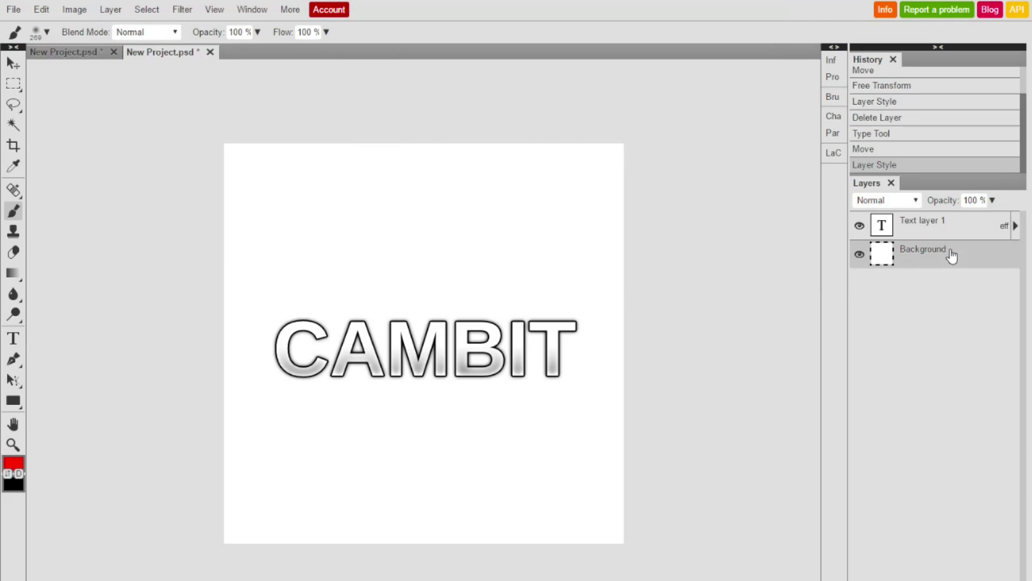
right_click(905, 249)
left_click(941, 226)
right_click(941, 226)
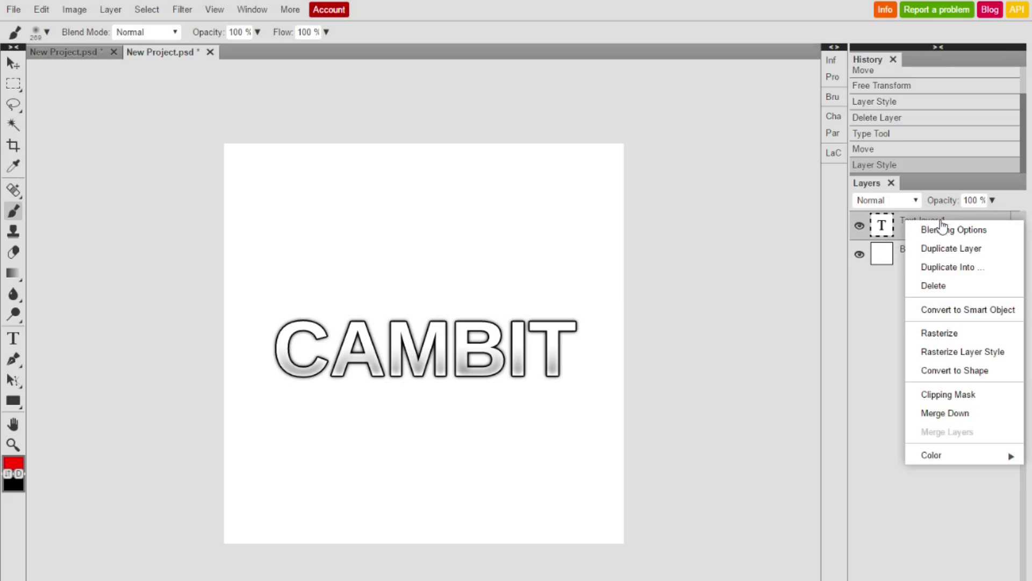
left_click(941, 333)
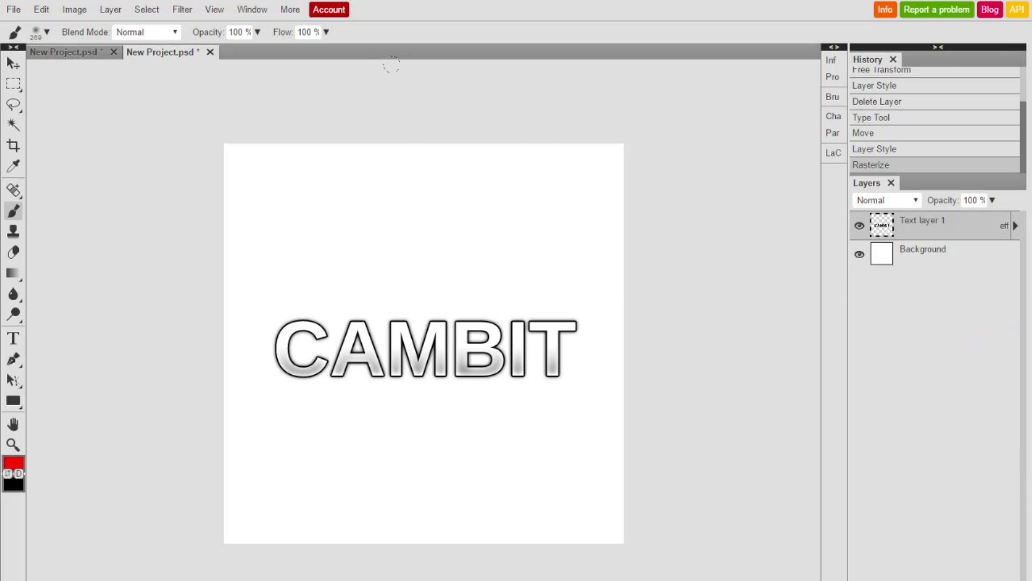
Paint soft black strokes across the canvas, then undo them with Ctrl+Z.
left_click_drag(392, 65, 346, 65)
left_click_drag(415, 69, 458, 68)
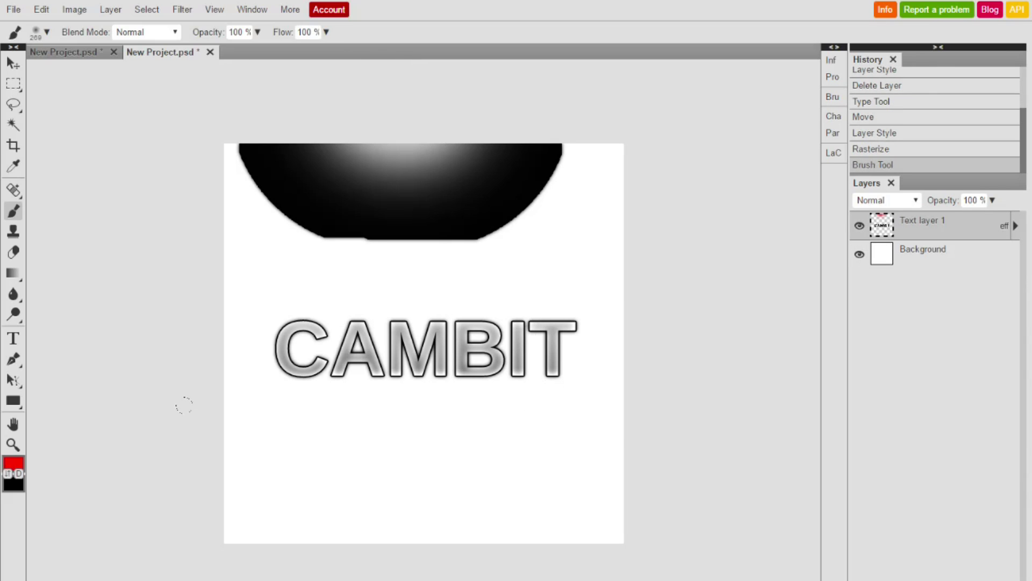
mouse_move(397, 188)
left_mouse_down()
mouse_move(489, 343)
mouse_move(539, 544)
mouse_move(307, 496)
mouse_move(289, 388)
mouse_move(433, 234)
mouse_move(432, 302)
mouse_move(329, 446)
mouse_move(189, 334)
mouse_move(227, 213)
mouse_move(353, 179)
mouse_move(226, 314)
mouse_move(246, 323)
mouse_move(259, 375)
mouse_move(365, 310)
left_mouse_up()
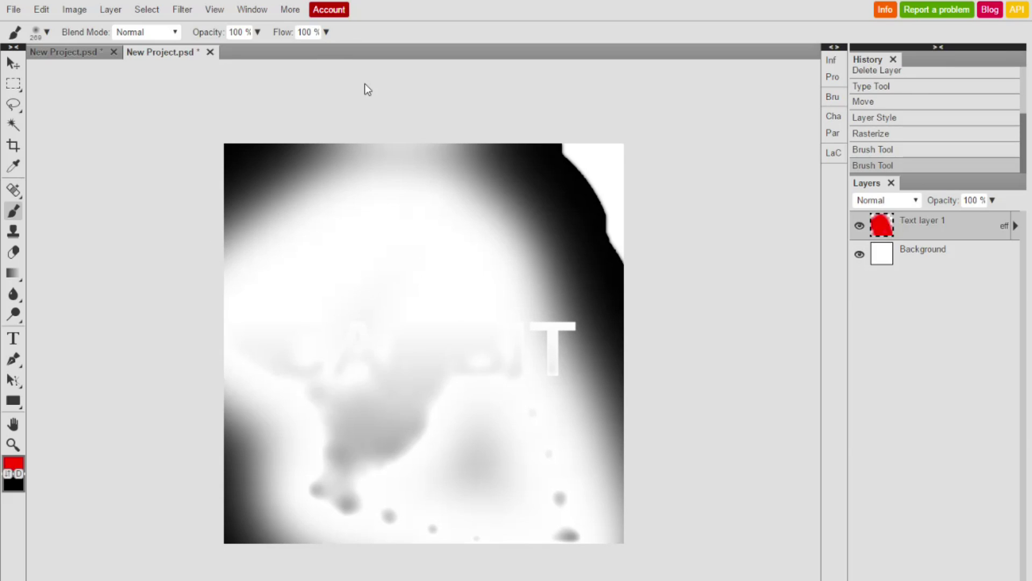
key("ctrl+z")
key("ctrl+shift+z")
key("ctrl+z")
key("ctrl+z")
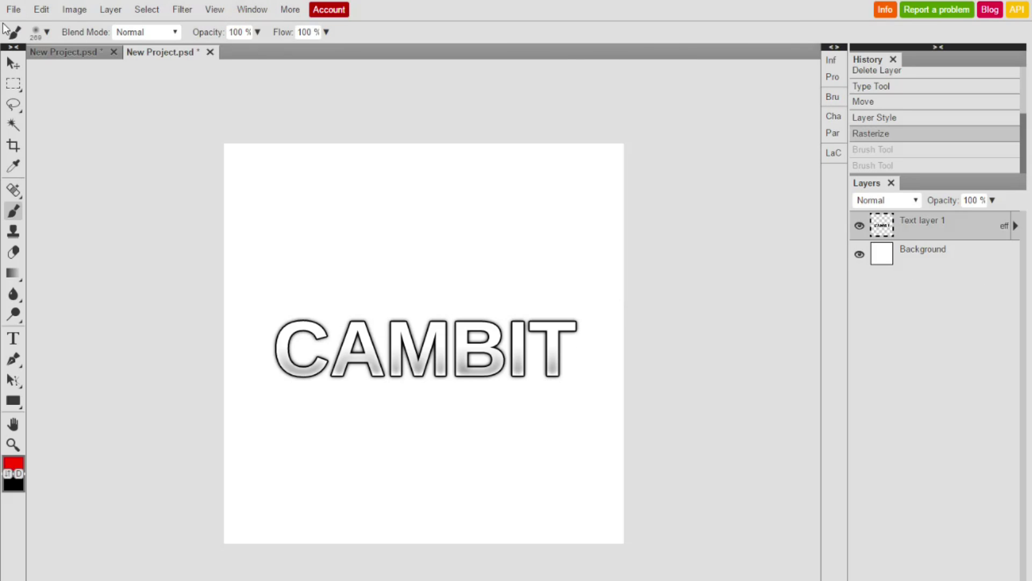
Open File > Save for web and close it without exporting.
left_click(13, 9)
left_click(54, 170)
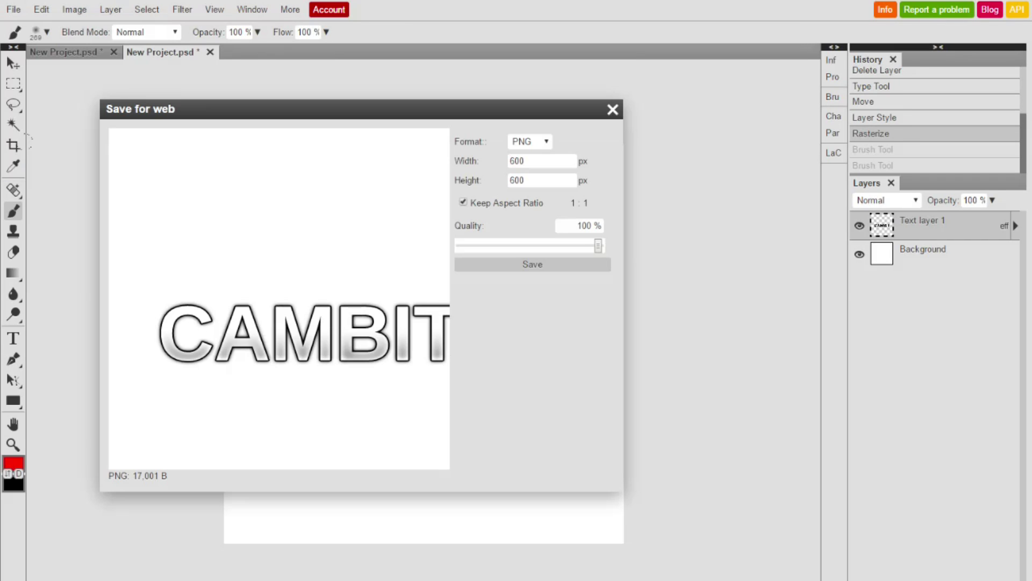
left_click(613, 109)
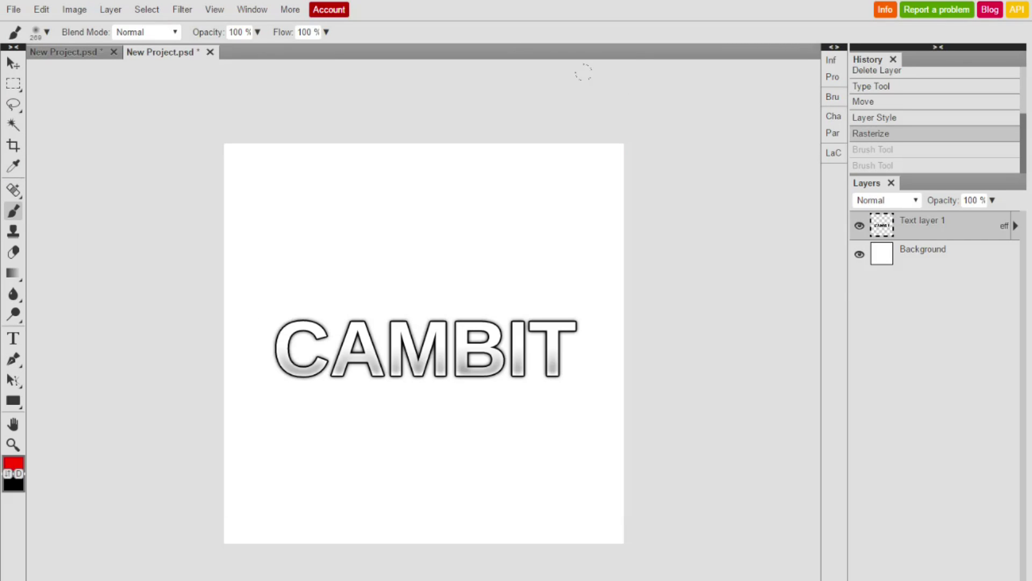
left_click(13, 9)
right_click(14, 189)
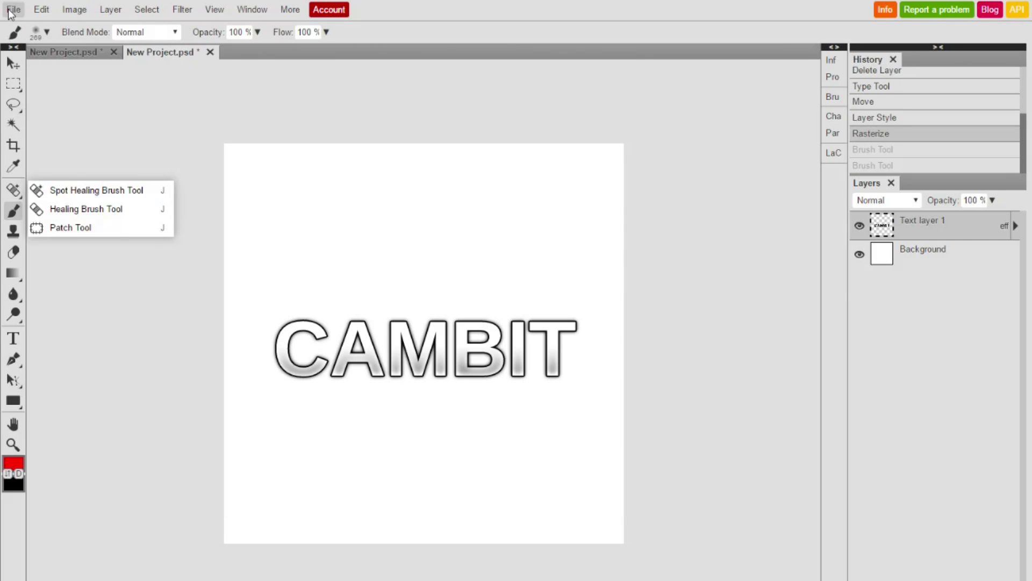
left_click(14, 10)
After a stray brush stroke, delete the rasterized CAMBIT layer via its layer menu.
left_click_drag(339, 226, 339, 162)
left_click(13, 63)
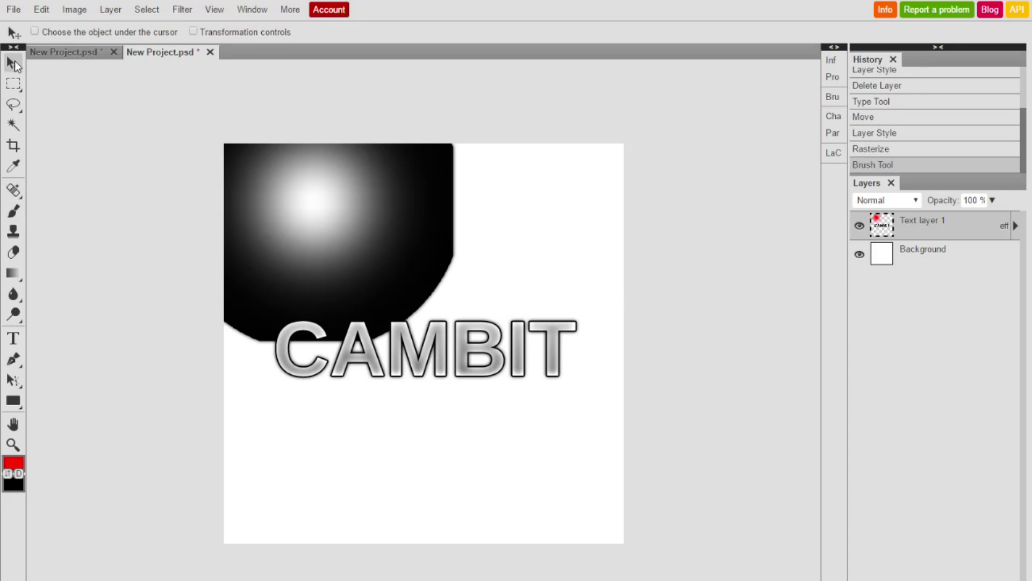
right_click(940, 246)
left_click(972, 305)
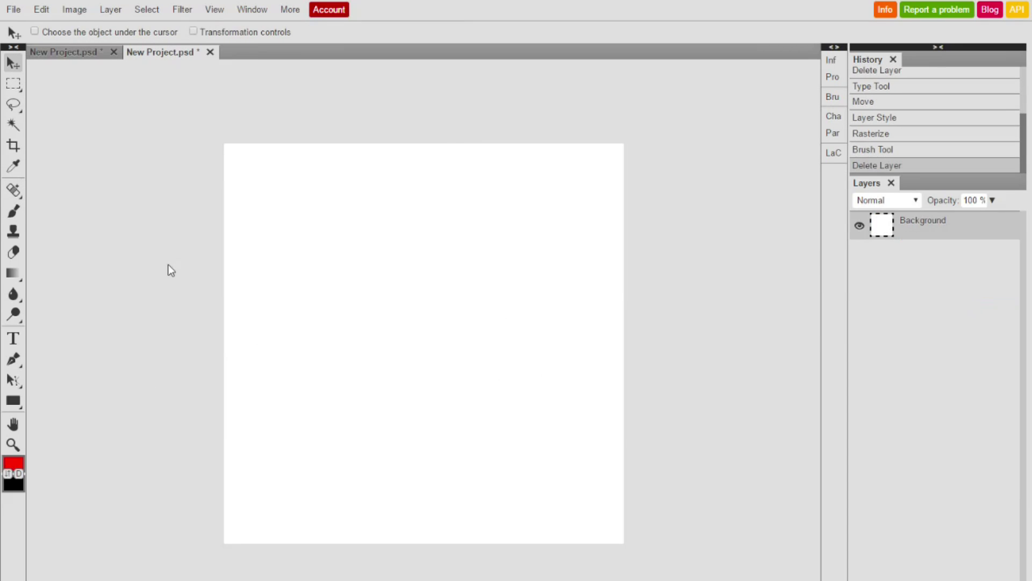